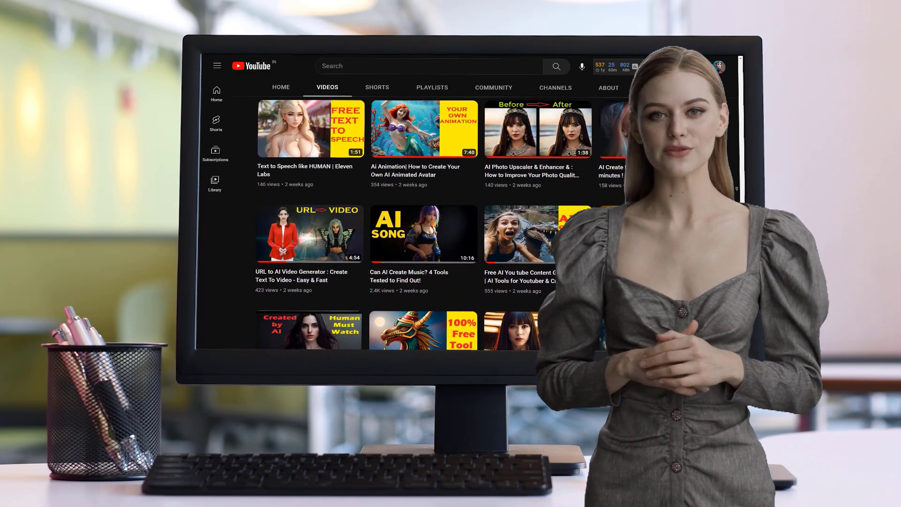
# Browse the Firefly home page showcase and Get inspired carousel, then scroll back toward the top
pyautogui.scroll(1, 422, 211)
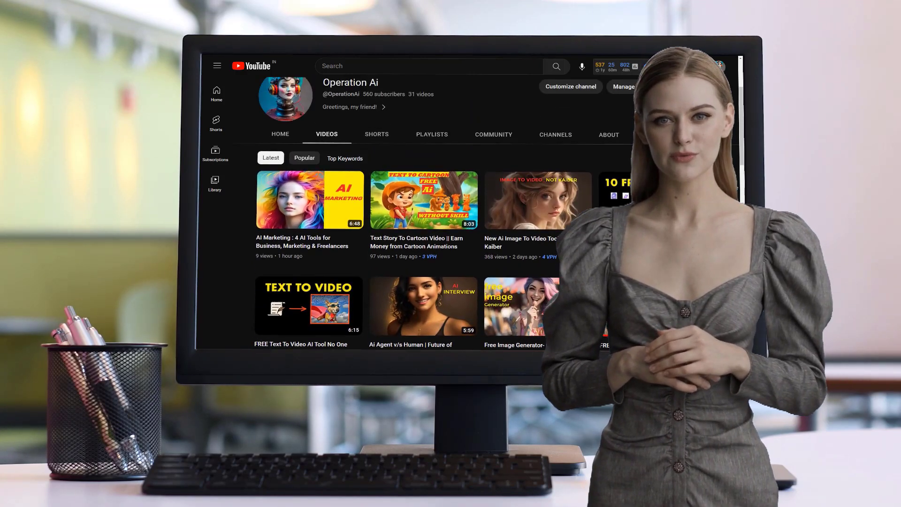
pyautogui.scroll(1, 422, 211)
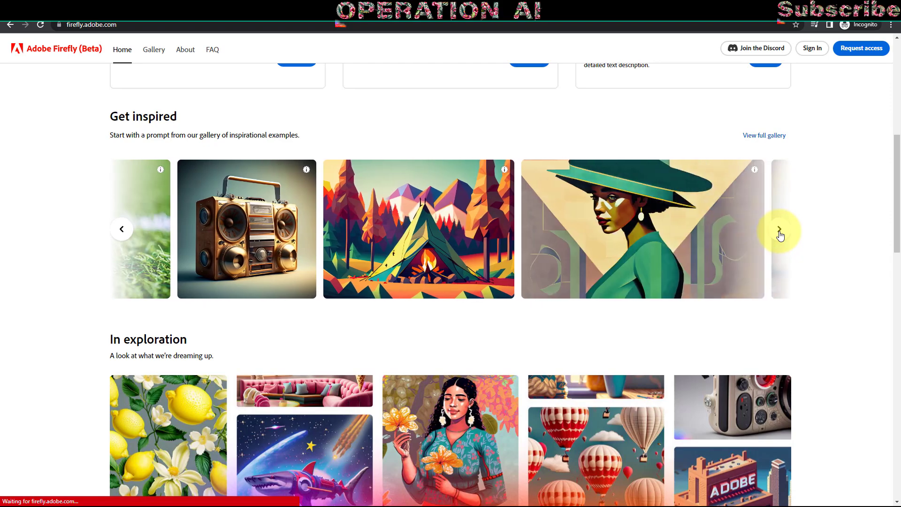
pyautogui.click(780, 230)
pyautogui.click(779, 230)
pyautogui.scroll(-5, 780, 235)
pyautogui.scroll(-9, 780, 231)
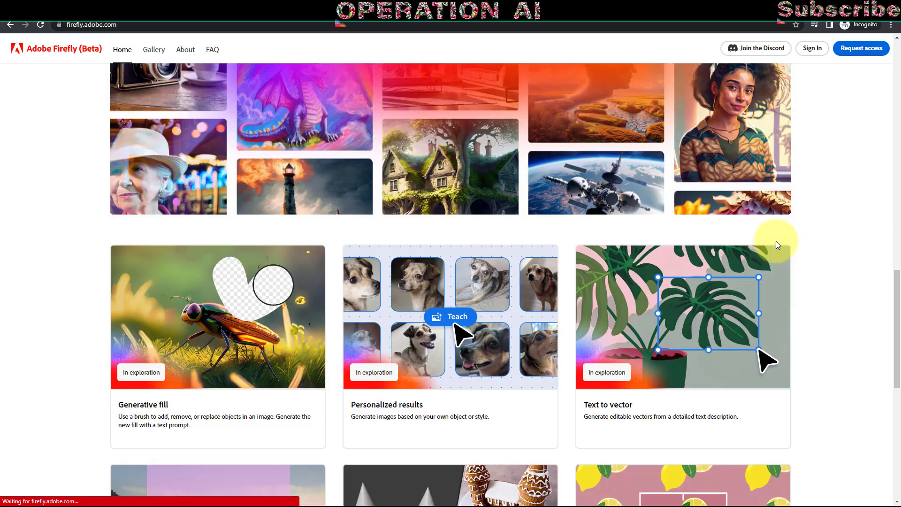
pyautogui.scroll(-5, 776, 242)
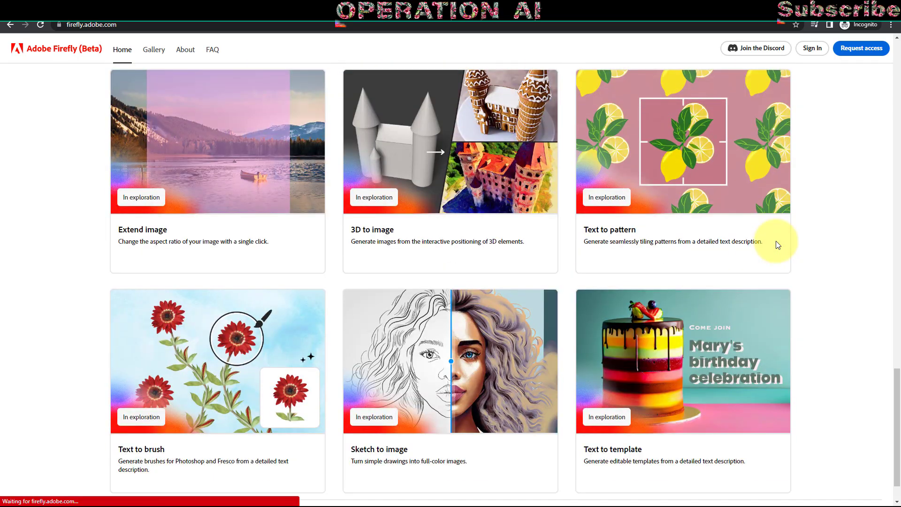
pyautogui.scroll(20, 776, 241)
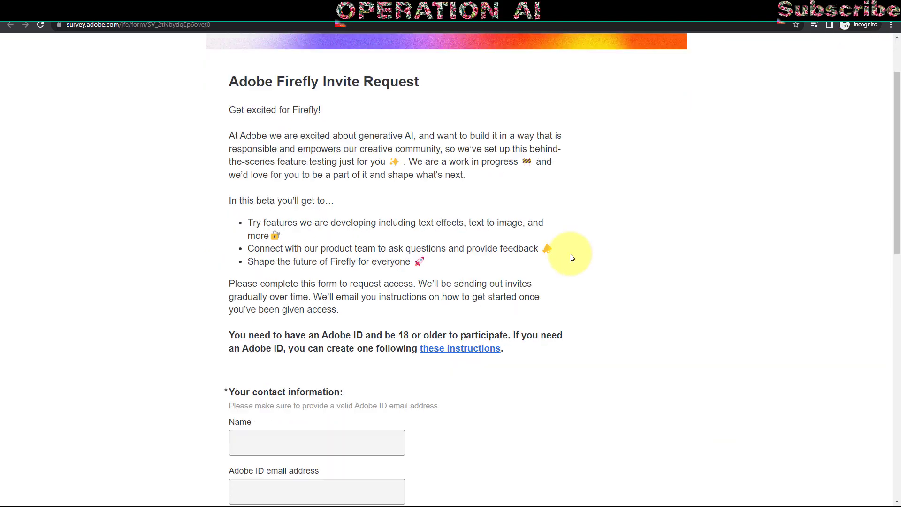
# Fill in the contact name and e-mail address on the access request form
pyautogui.scroll(-4, 569, 256)
pyautogui.click(350, 244)
pyautogui.write('Operation AI')
pyautogui.press('Tab')
pyautogui.write('Myultima')
pyautogui.write('om')
# Choose United States as the country and tick Photo or image editing
pyautogui.scroll(-3, 329, 244)
pyautogui.click(288, 204)
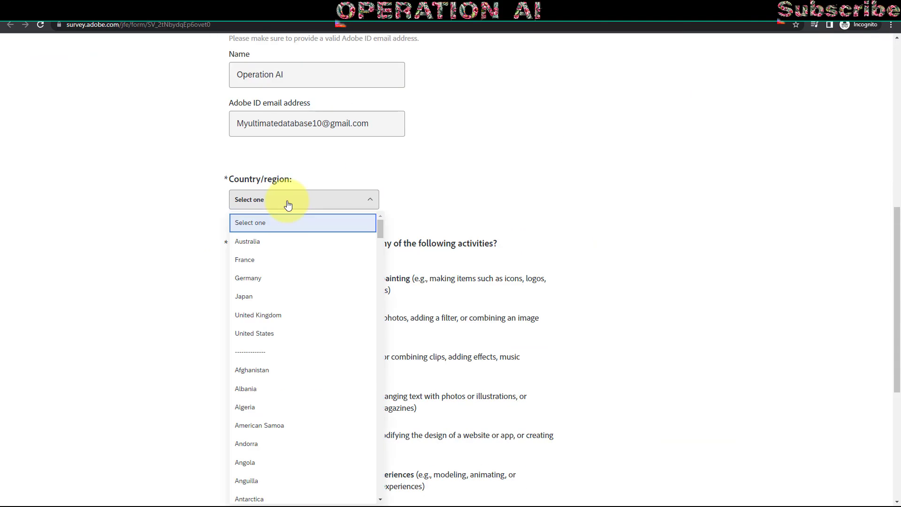
pyautogui.click(296, 332)
pyautogui.scroll(-2, 263, 225)
pyautogui.click(237, 230)
pyautogui.scroll(-4, 281, 305)
# Answer 'art' in the free-text box, submit the form, then switch to the Firefly window
pyautogui.click(324, 381)
pyautogui.write('art')
pyautogui.click(640, 485)
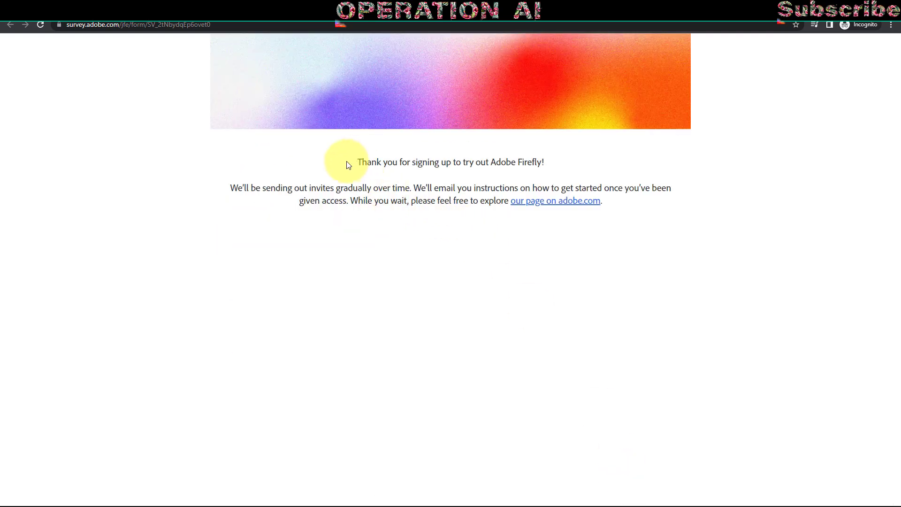
pyautogui.moveTo(348, 165); pyautogui.dragTo(569, 163)
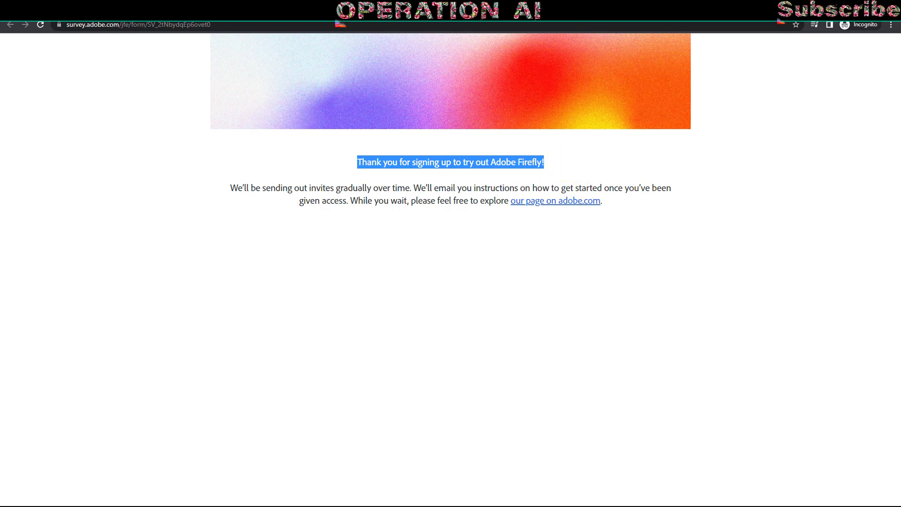
pyautogui.hotkey('alt', 'Tab')
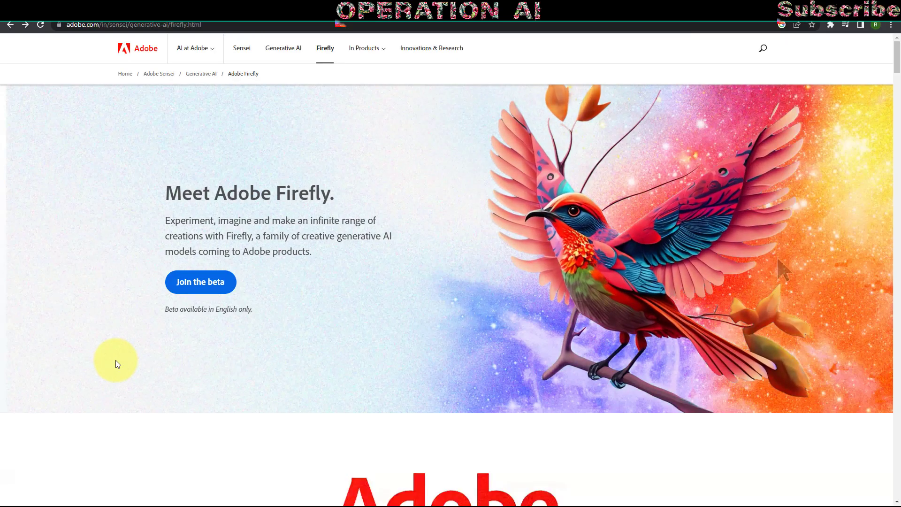
pyautogui.scroll(-15, 115, 360)
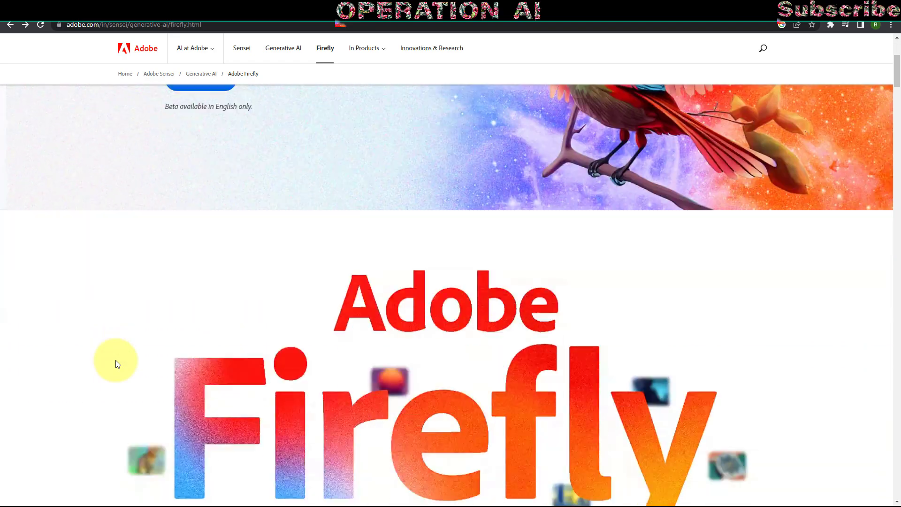
pyautogui.scroll(-15, 117, 364)
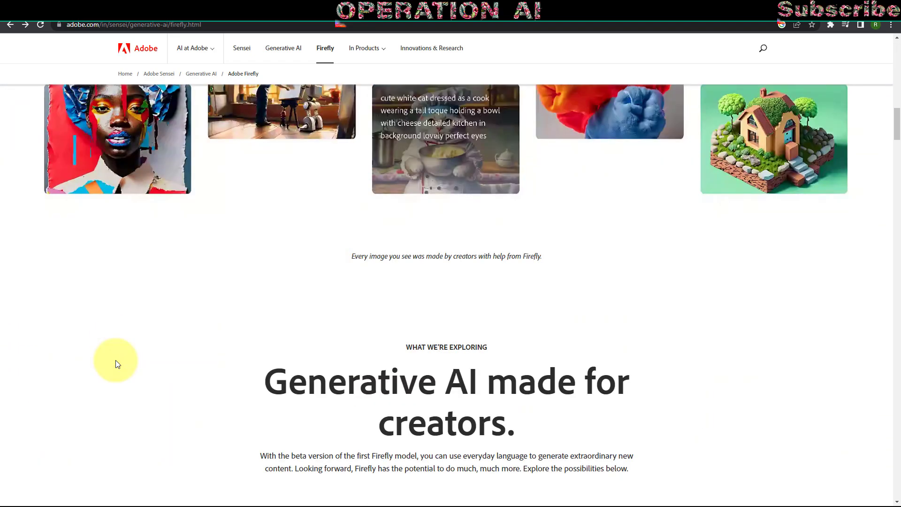
pyautogui.scroll(-12, 116, 361)
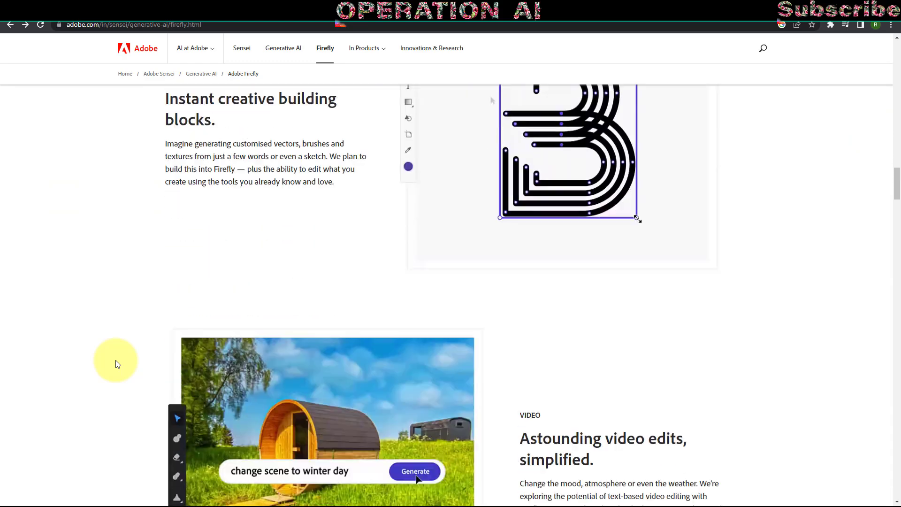
pyautogui.moveTo(895, 191); pyautogui.dragTo(887, 56)
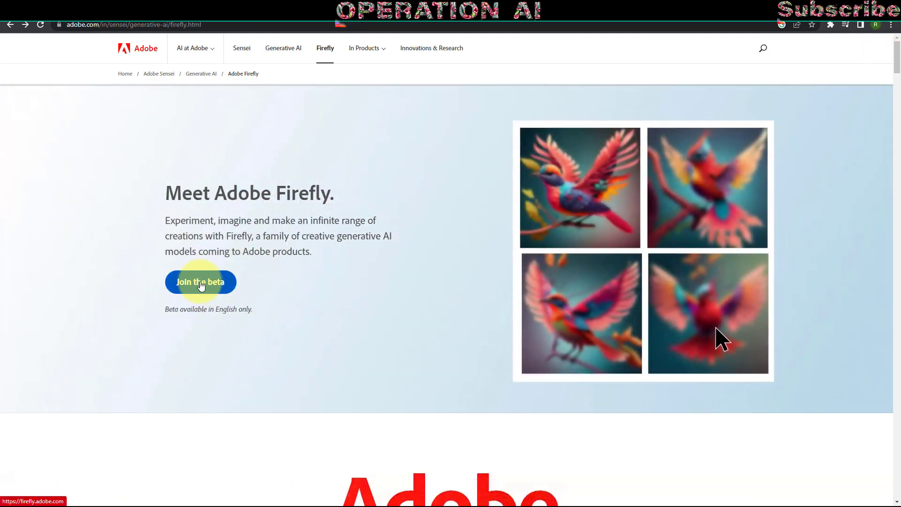
# Join the Firefly beta, open Text to image, and scroll through its example gallery
pyautogui.click(200, 282)
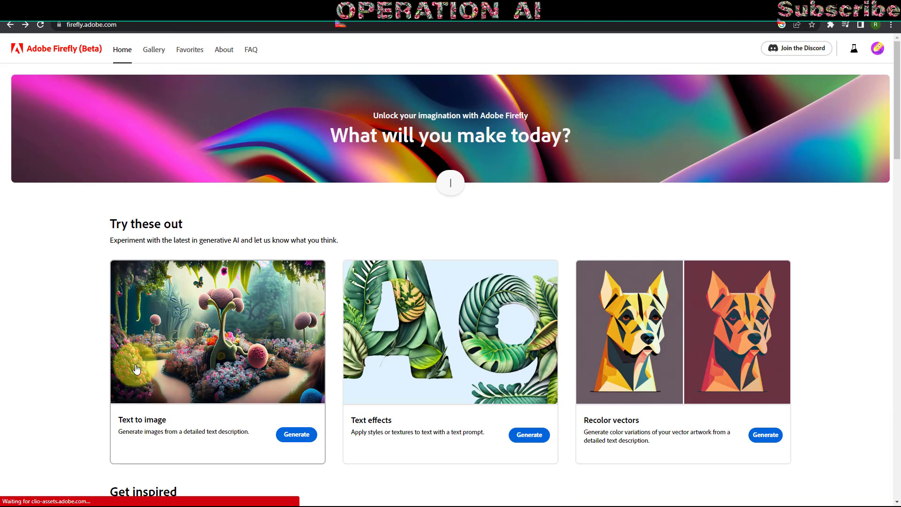
pyautogui.click(297, 435)
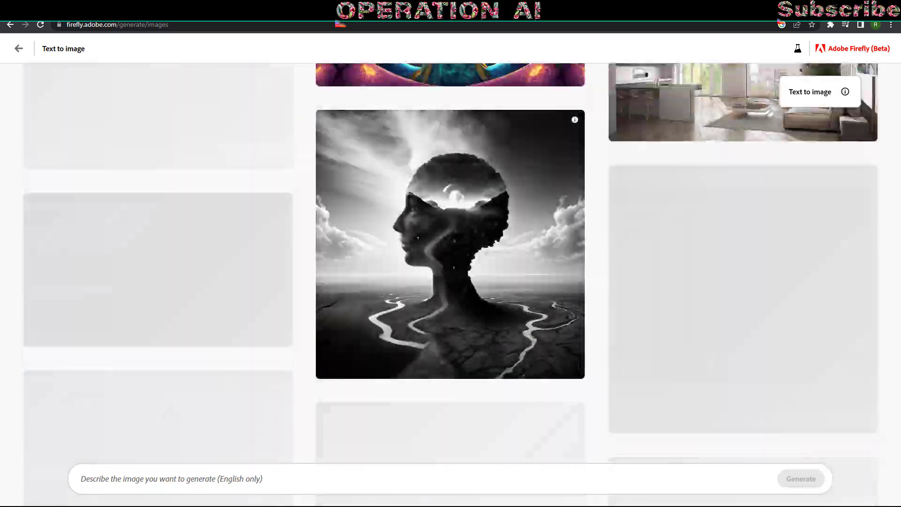
pyautogui.scroll(-15, 867, 263)
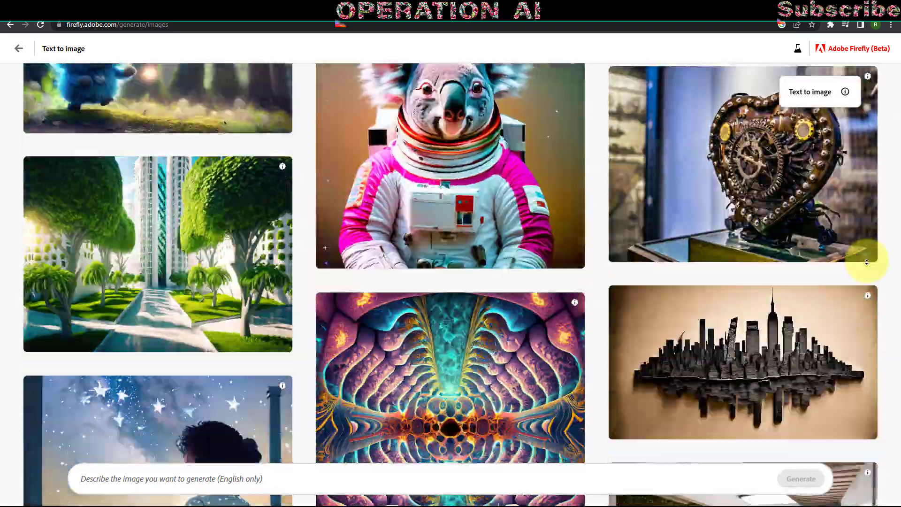
pyautogui.scroll(-15, 868, 263)
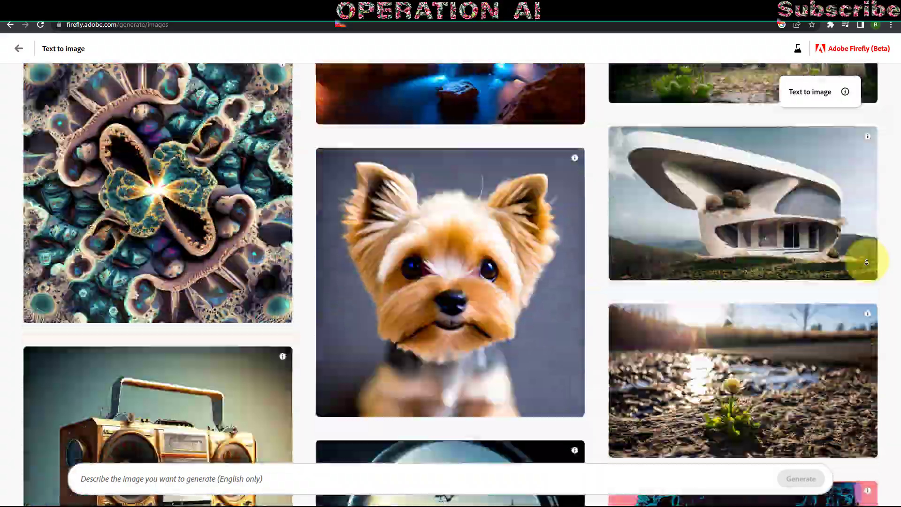
pyautogui.scroll(-15, 867, 262)
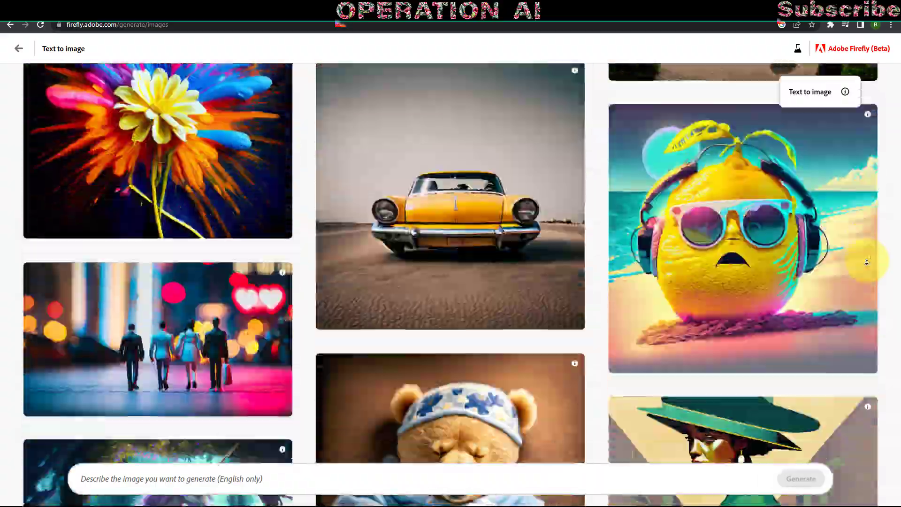
pyautogui.scroll(-15, 867, 262)
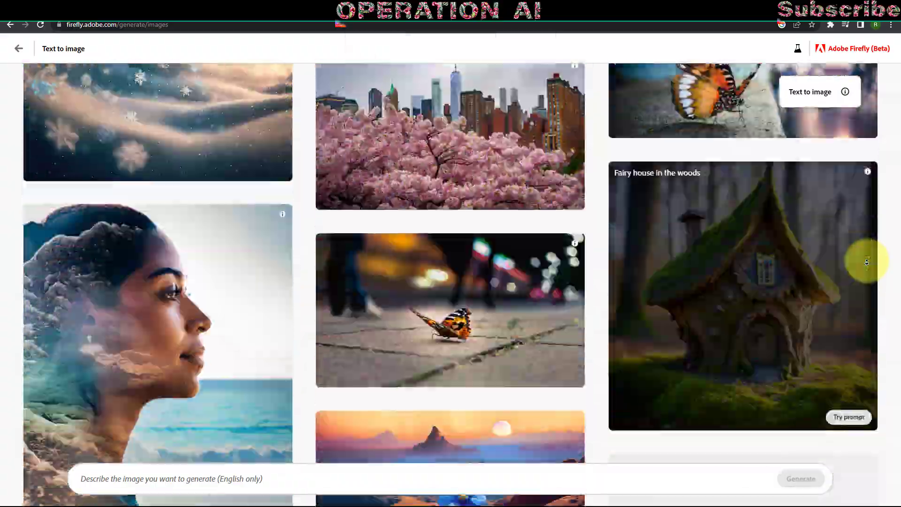
pyautogui.scroll(-11, 867, 262)
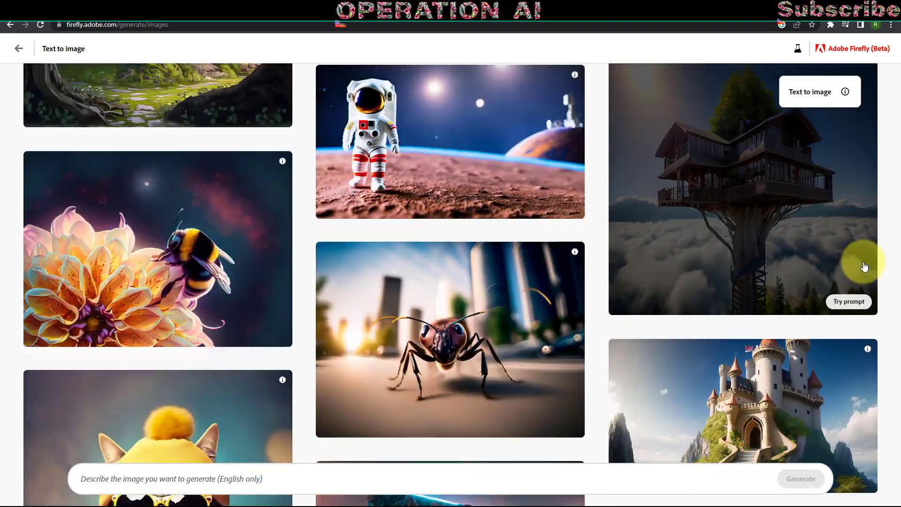
# Paste the treehouse example's prompt into the prompt box and generate images from it
pyautogui.click(847, 299)
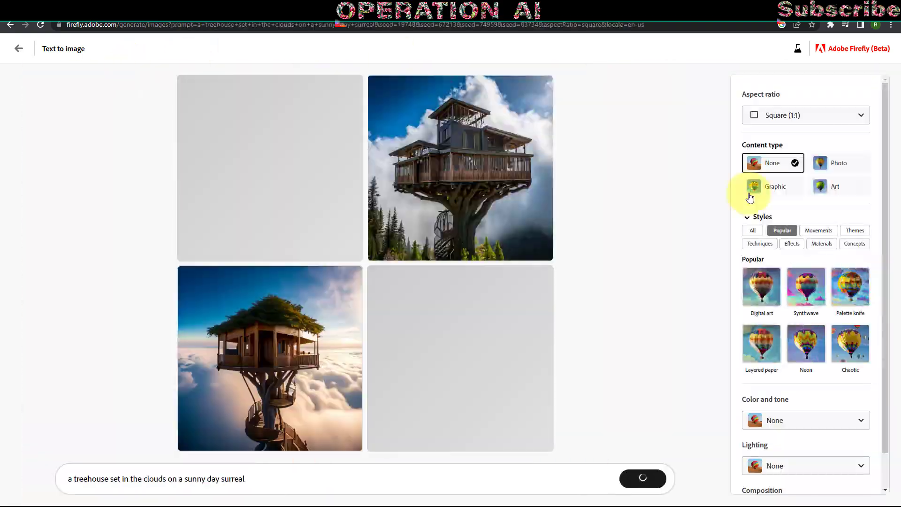
pyautogui.hotkey('alt', 'Left')
pyautogui.click(186, 482)
pyautogui.write('a treehouse set in the clouds on a sunny day surreal')
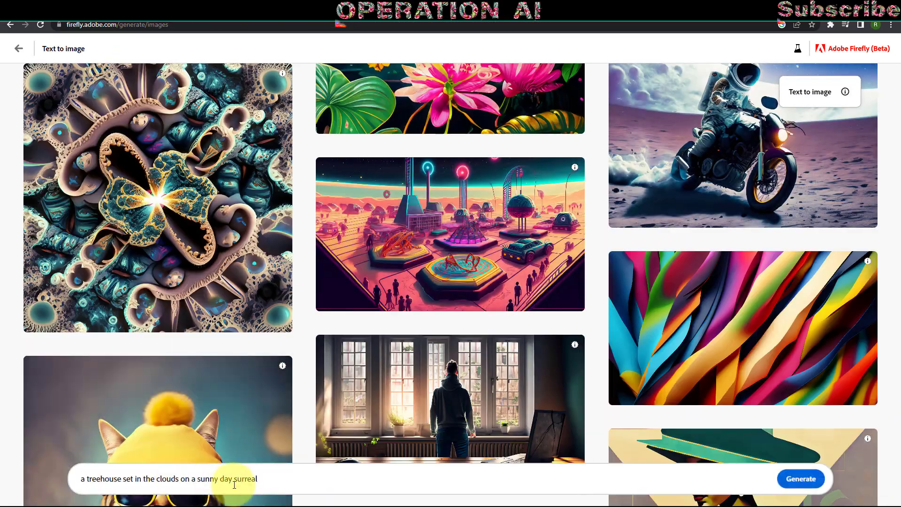
pyautogui.click(801, 479)
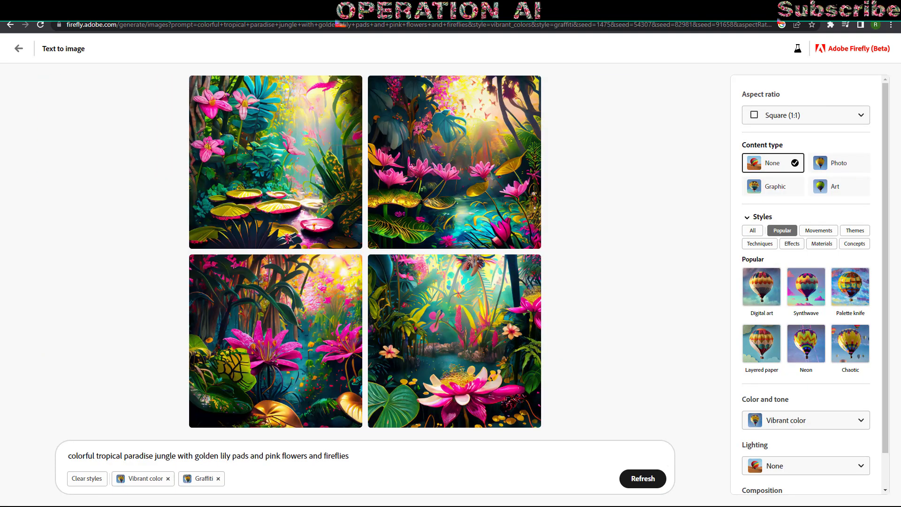
# Regenerate the unicorn images with Neon, Warm tone, Dramatic lighting and Narrow depth of field
pyautogui.click(801, 421)
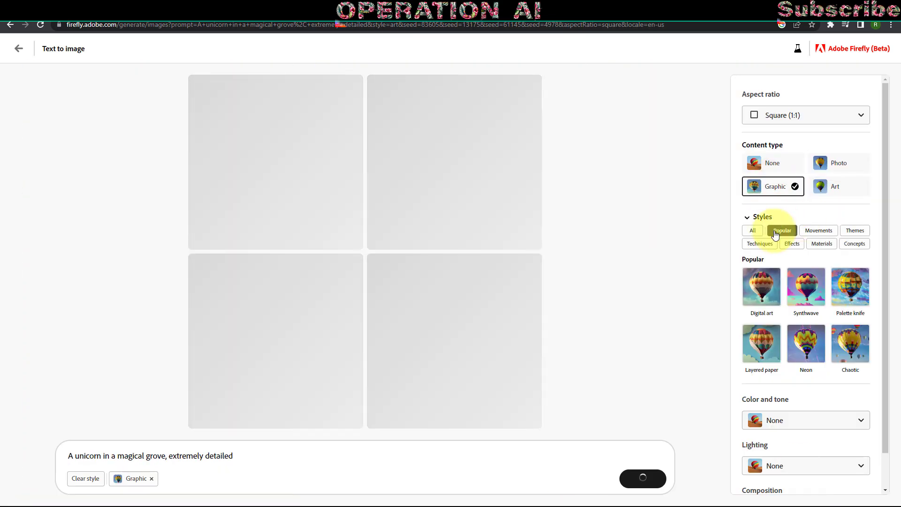
pyautogui.scroll(-1, 806, 282)
pyautogui.click(806, 314)
pyautogui.click(806, 382)
pyautogui.click(781, 294)
pyautogui.click(806, 428)
pyautogui.click(789, 340)
pyautogui.click(806, 474)
pyautogui.click(788, 404)
pyautogui.click(643, 478)
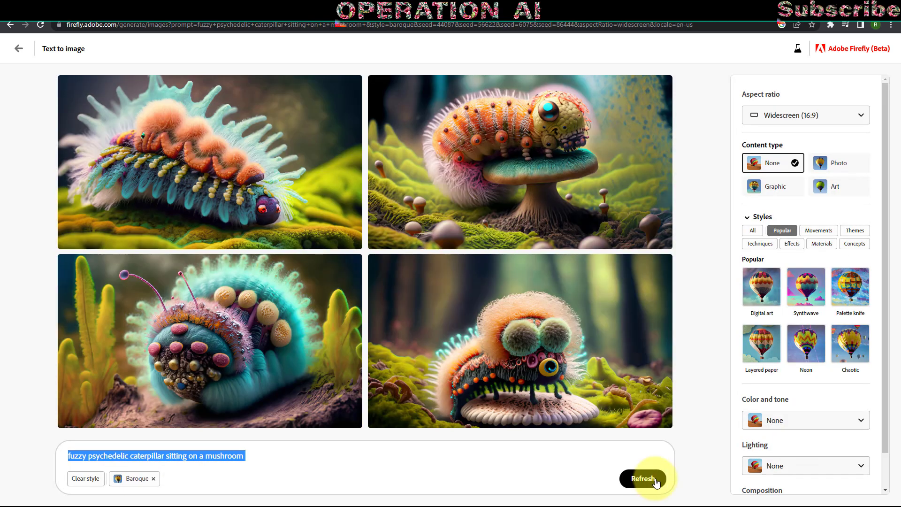
# Refresh the caterpillar images and download the enlarged top-right one
pyautogui.click(655, 480)
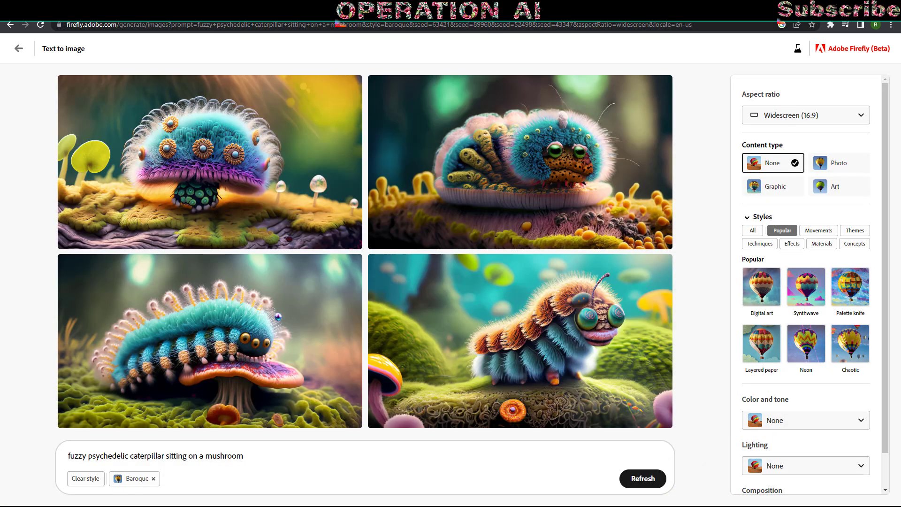
pyautogui.click(662, 129)
pyautogui.click(728, 57)
pyautogui.click(542, 377)
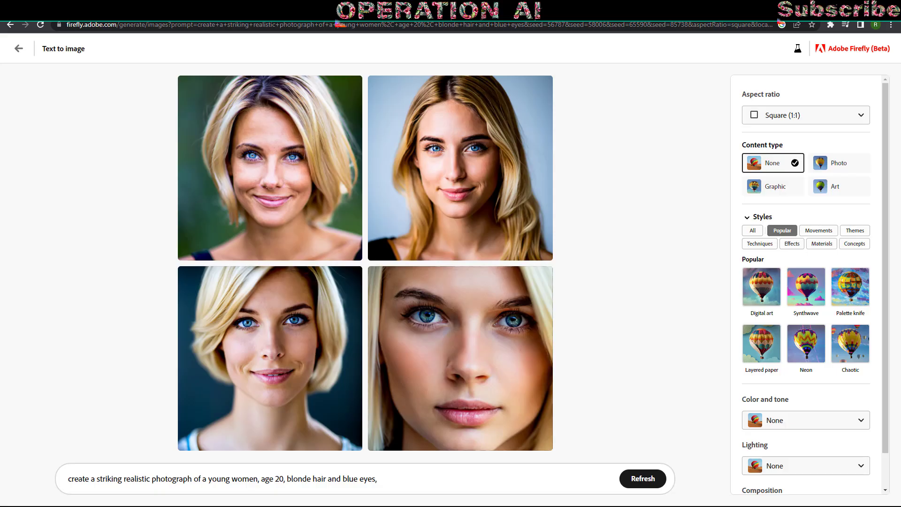
pyautogui.click(262, 177)
pyautogui.click(645, 225)
pyautogui.click(644, 226)
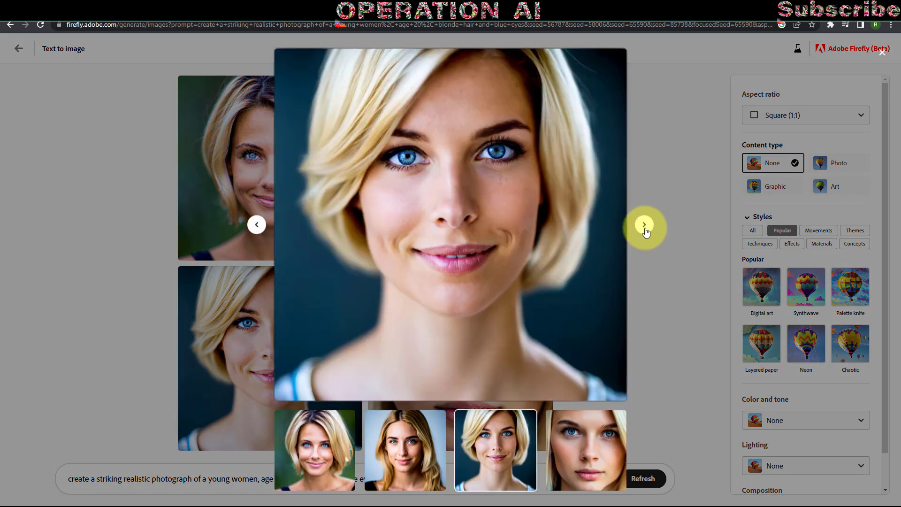
pyautogui.click(645, 226)
pyautogui.click(488, 451)
pyautogui.click(420, 434)
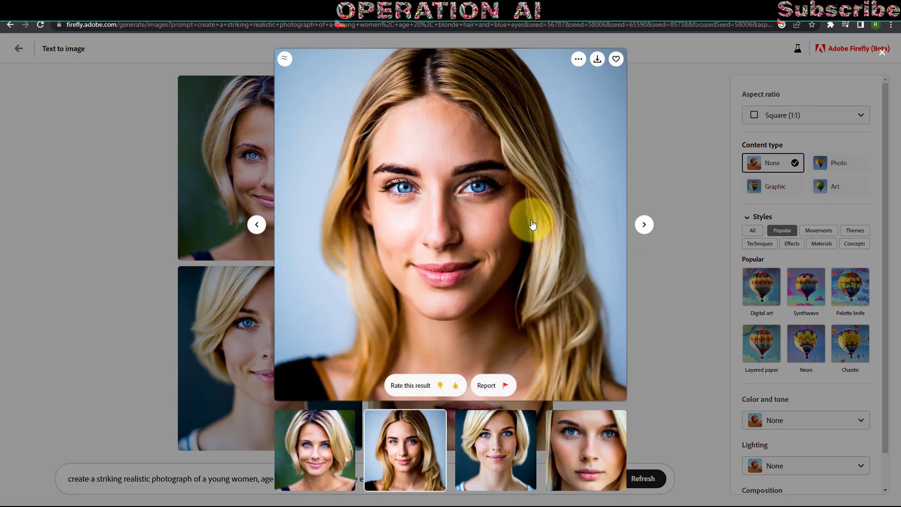
pyautogui.click(658, 126)
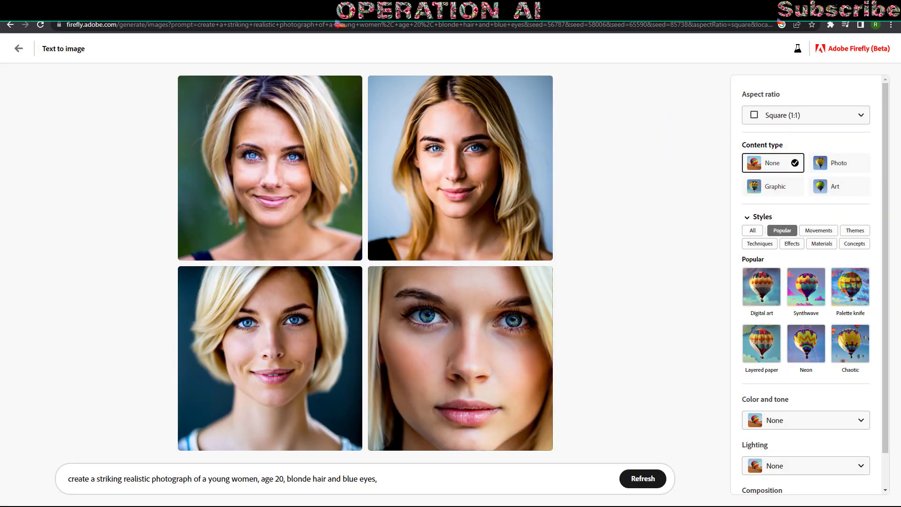
# Set the content type to Art and add Minimalism, Stamp, Painting, Neon and Fabric styles
pyautogui.click(841, 186)
pyautogui.click(753, 230)
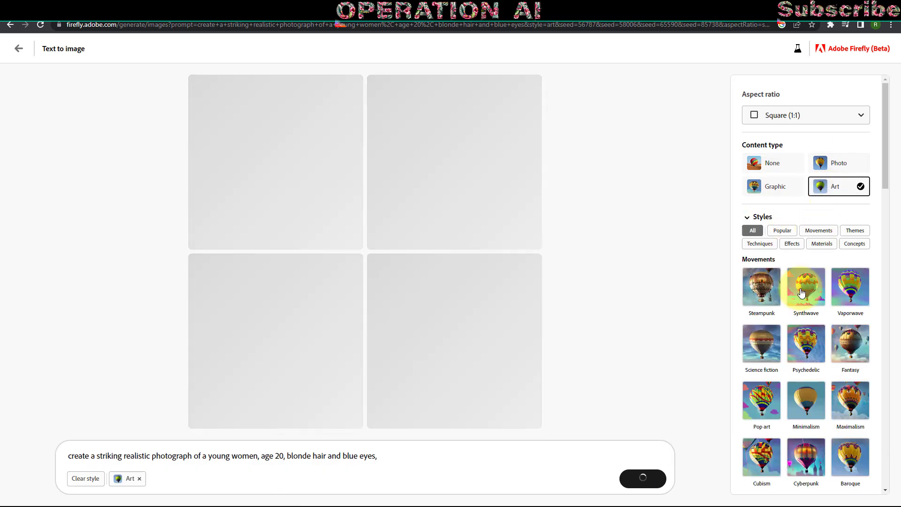
pyautogui.scroll(-4, 799, 287)
pyautogui.click(805, 195)
pyautogui.scroll(-4, 805, 196)
pyautogui.click(755, 267)
pyautogui.scroll(-6, 761, 211)
pyautogui.click(761, 167)
pyautogui.scroll(-7, 808, 262)
pyautogui.click(761, 194)
pyautogui.scroll(-3, 798, 211)
pyautogui.click(858, 243)
pyautogui.scroll(-1, 858, 243)
# Apply Vibrant color, Dramatic lighting and Wide angle, regenerate, and enlarge the first portrait
pyautogui.click(798, 383)
pyautogui.click(795, 345)
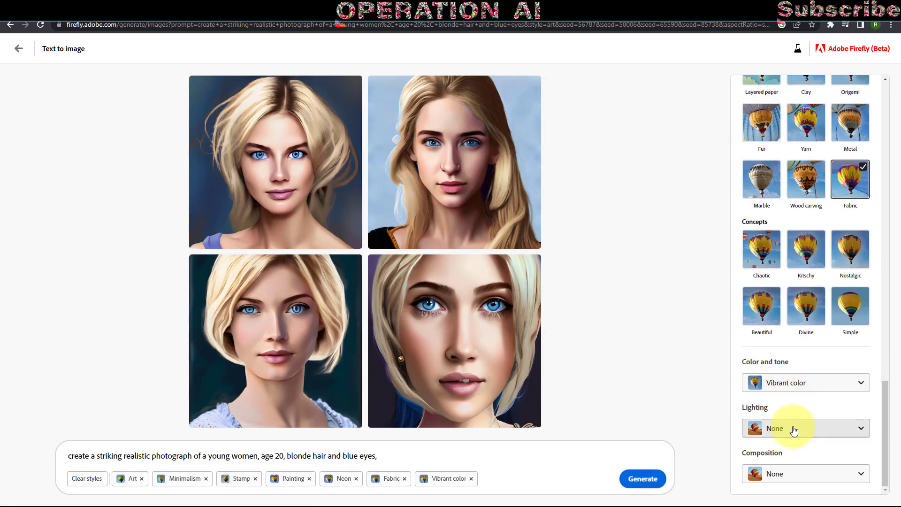
pyautogui.click(795, 429)
pyautogui.click(793, 336)
pyautogui.click(798, 474)
pyautogui.click(788, 363)
pyautogui.click(642, 479)
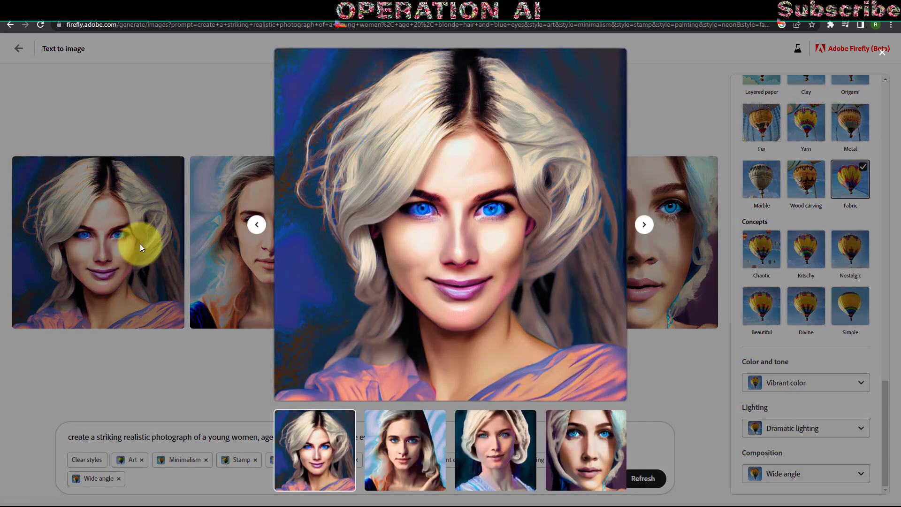
# Add the Popular Synthwave style and reset lighting and composition to none
pyautogui.scroll(10, 805, 241)
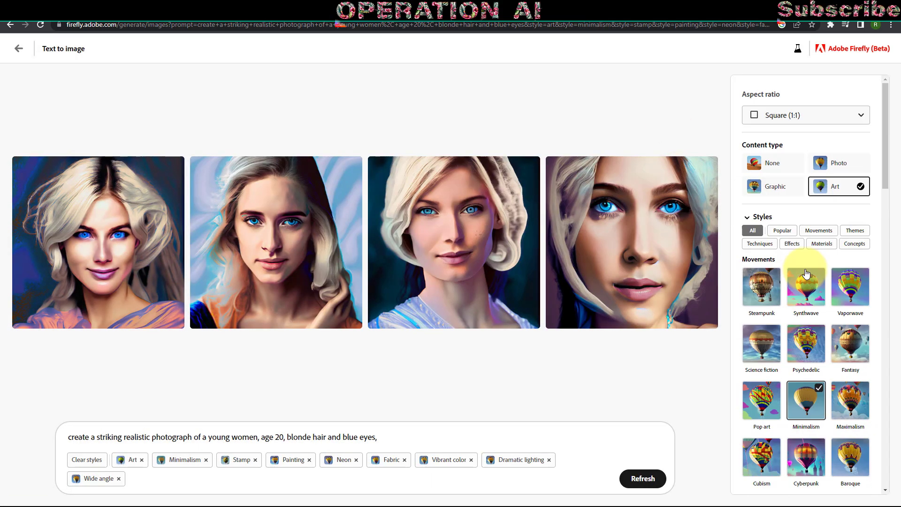
pyautogui.click(783, 230)
pyautogui.click(806, 287)
pyautogui.click(806, 427)
pyautogui.click(793, 301)
pyautogui.click(805, 471)
pyautogui.click(793, 291)
# Append 'realistic' to the prompt and generate new portraits
pyautogui.click(437, 454)
pyautogui.write('realistic')
pyautogui.click(642, 479)
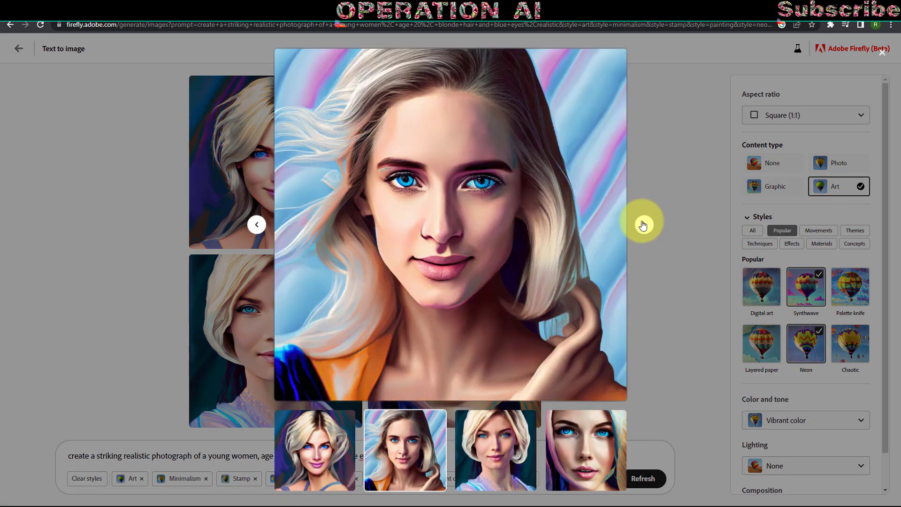
# Browse the new portraits enlarged, then start typing the Queen Cleopatra prompt in the gallery bar
pyautogui.click(644, 225)
pyautogui.click(284, 59)
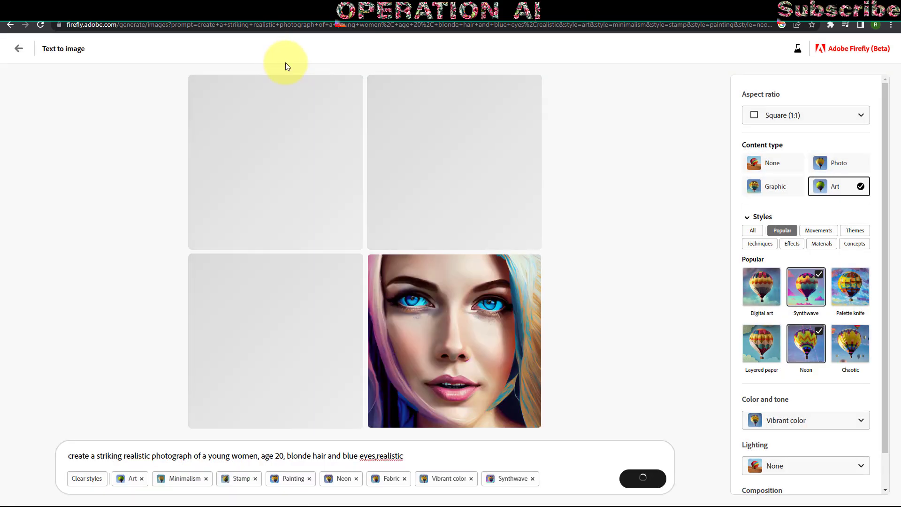
pyautogui.click(235, 202)
pyautogui.click(644, 228)
pyautogui.click(674, 275)
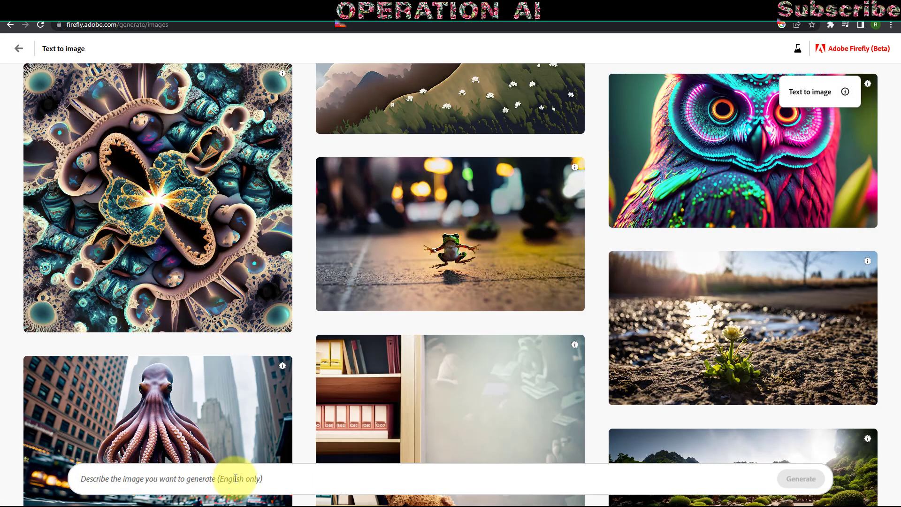
pyautogui.click(236, 478)
pyautogui.write('Queen cl')
pyautogui.write('ther')
# Generate images from the Queen Cleopatra and Zeus selfie prompt
pyautogui.press('Return')
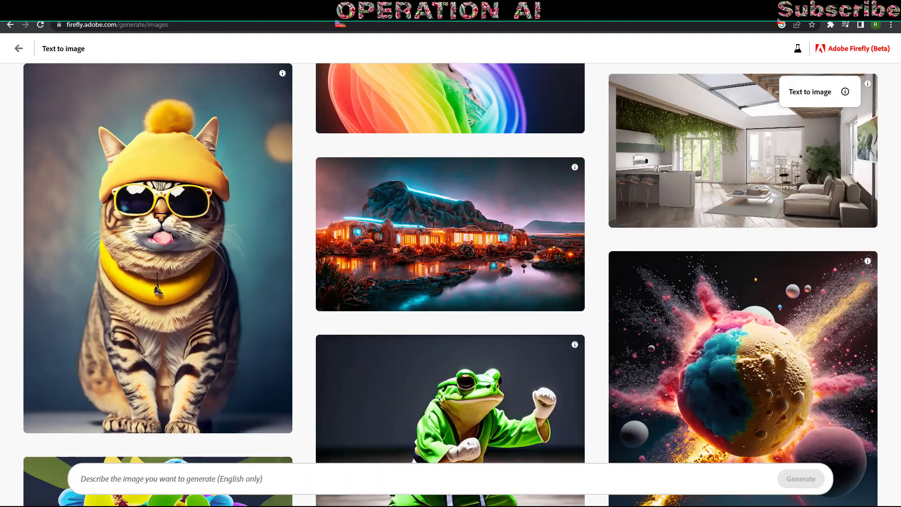
pyautogui.click(319, 478)
pyautogui.write('qu')
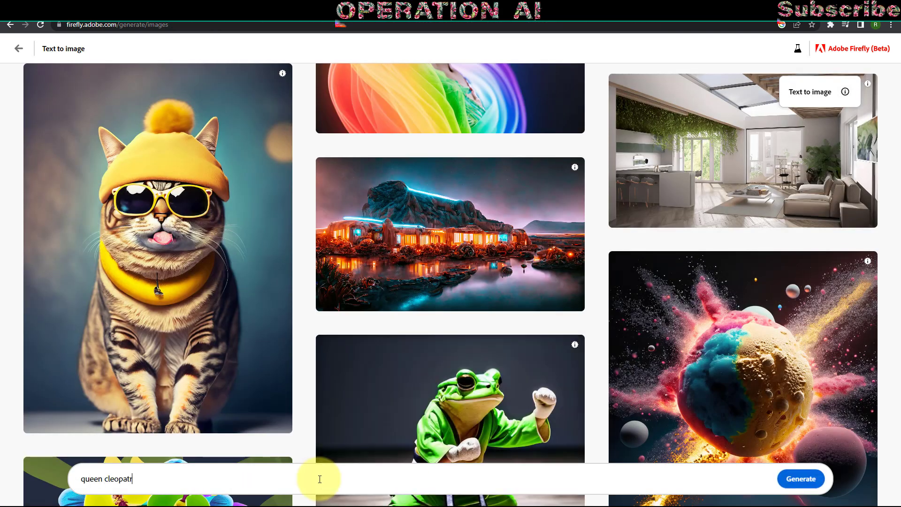
pyautogui.write('r')
pyautogui.press('Return')
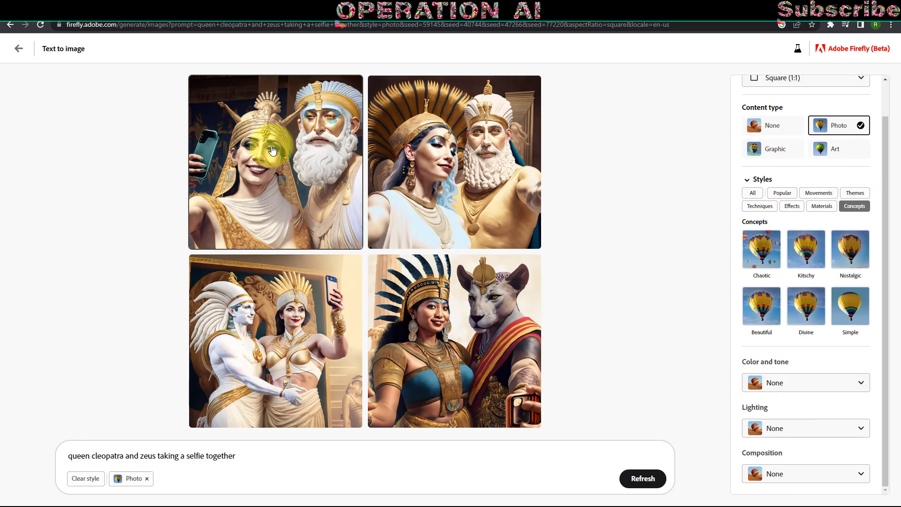
# Browse the selfie images enlarged, refresh for four new ones, and view them
pyautogui.click(235, 202)
pyautogui.click(644, 227)
pyautogui.click(645, 226)
pyautogui.click(670, 261)
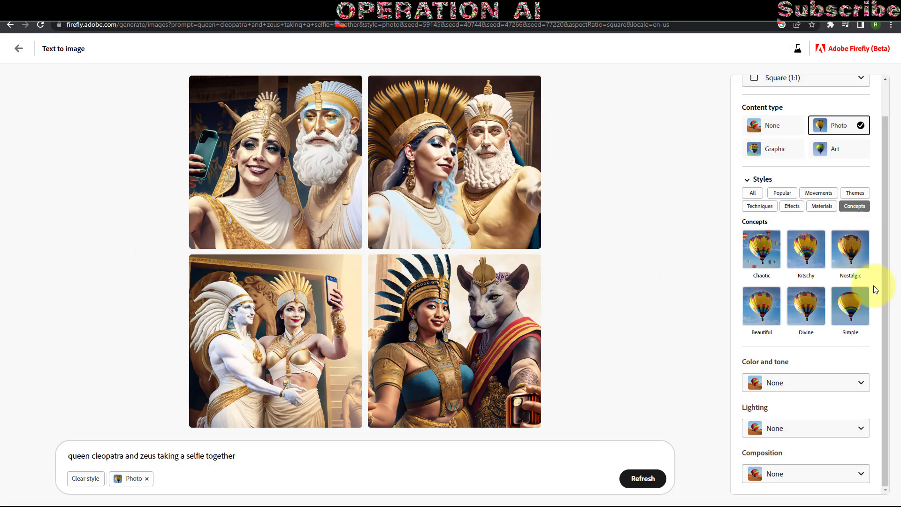
pyautogui.click(643, 478)
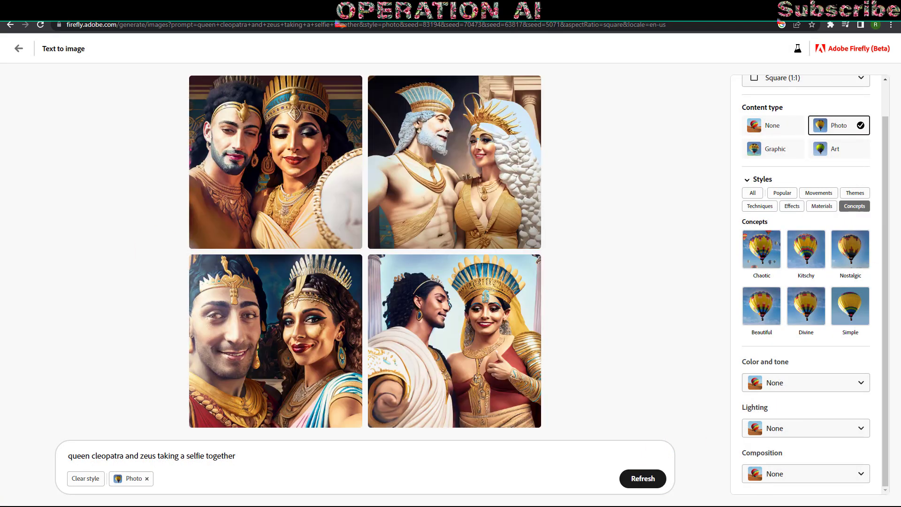
pyautogui.click(516, 197)
pyautogui.click(644, 224)
pyautogui.click(644, 224)
pyautogui.press('Escape')
# Regenerate the selfies with Kitschy, Cool tone, Studio lighting and Shot from below
pyautogui.click(806, 249)
pyautogui.click(805, 382)
pyautogui.click(789, 310)
pyautogui.click(805, 428)
pyautogui.click(789, 328)
pyautogui.click(799, 474)
pyautogui.click(789, 376)
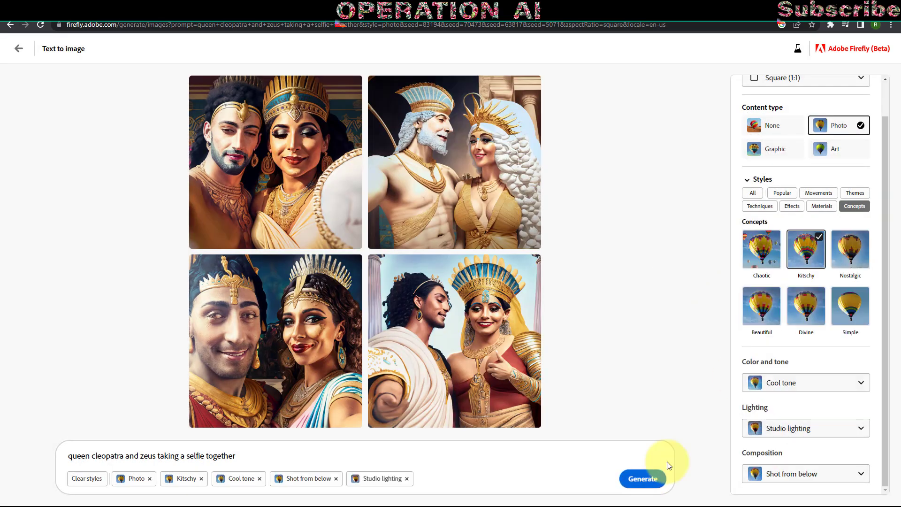
pyautogui.click(642, 479)
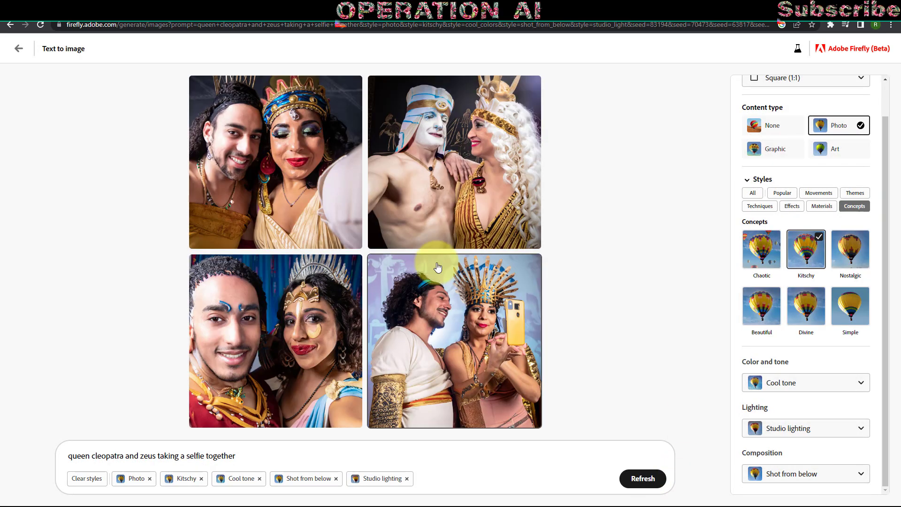
pyautogui.click(434, 263)
pyautogui.press('Escape')
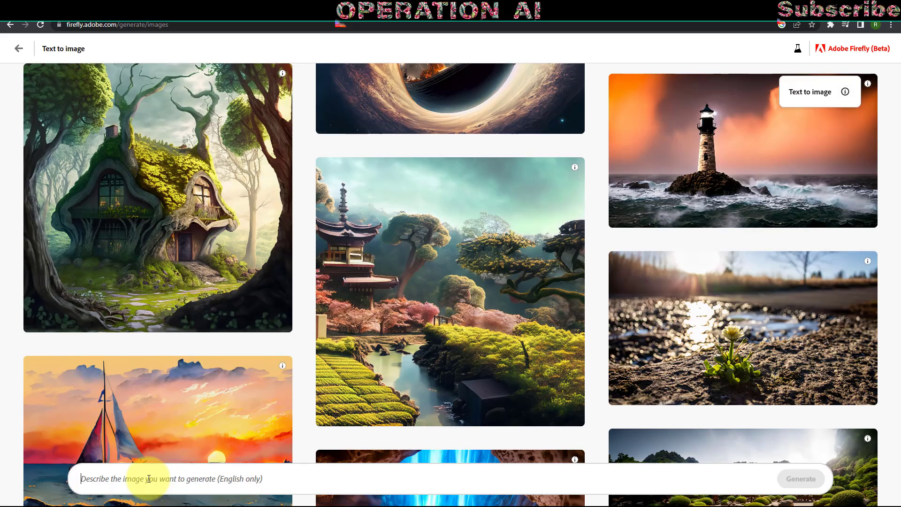
# Generate from the pasted prompt, then regenerate with Graphic content and Synthwave style
pyautogui.write("Create a visually captivating illustration featuring an enchanting anime girl of unparalleled beauty. The girl's chic and trendy outfit perfectly complements her mesmerizing appearance. A vibrant and artistically designed background enhances the overall impact of the illustration, resulting in a truly breathtaking and unforgettable anime character.")
pyautogui.click(796, 479)
pyautogui.click(773, 148)
pyautogui.click(804, 258)
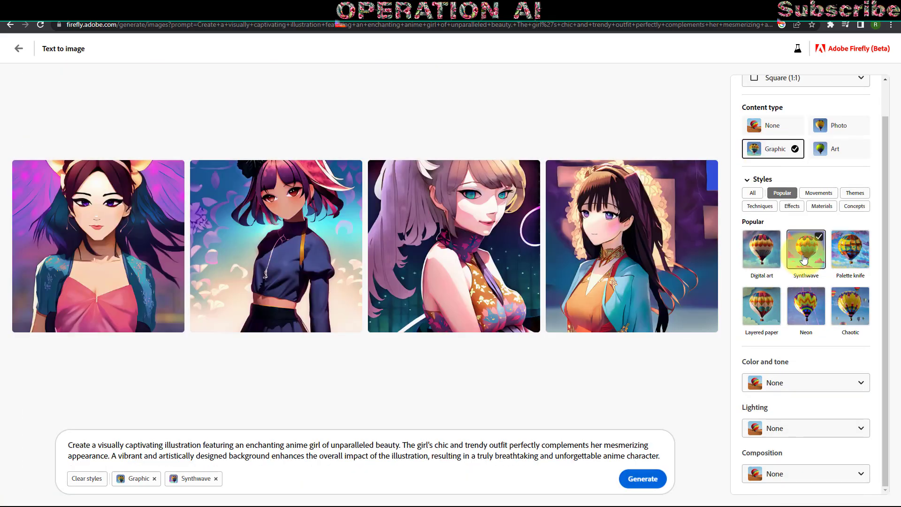
pyautogui.click(806, 429)
pyautogui.click(789, 376)
pyautogui.click(643, 479)
# View the results enlarged and type 'paper galaxy' as a new prompt
pyautogui.click(302, 201)
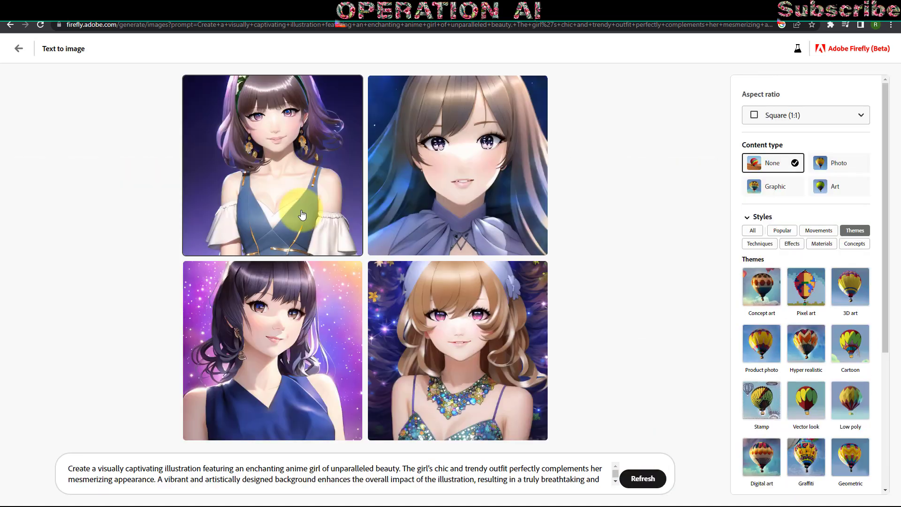
pyautogui.click(645, 226)
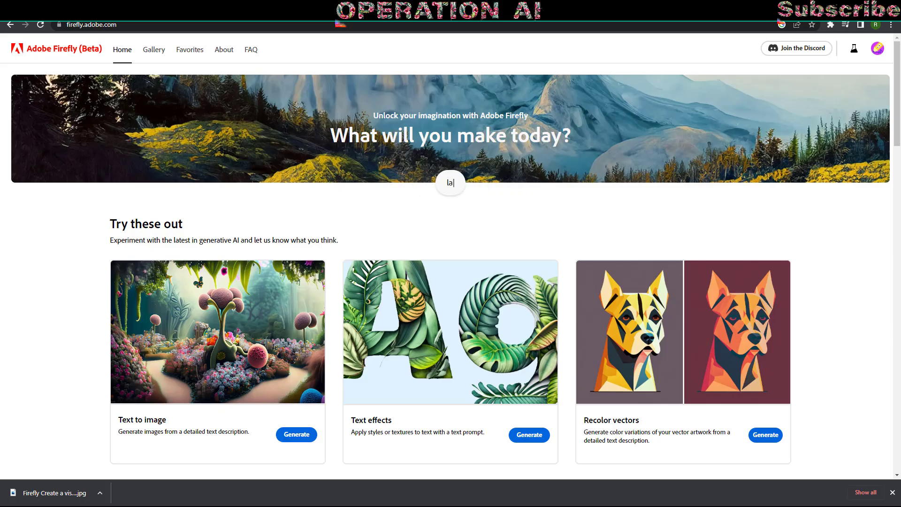
pyautogui.write('paper galaxy')
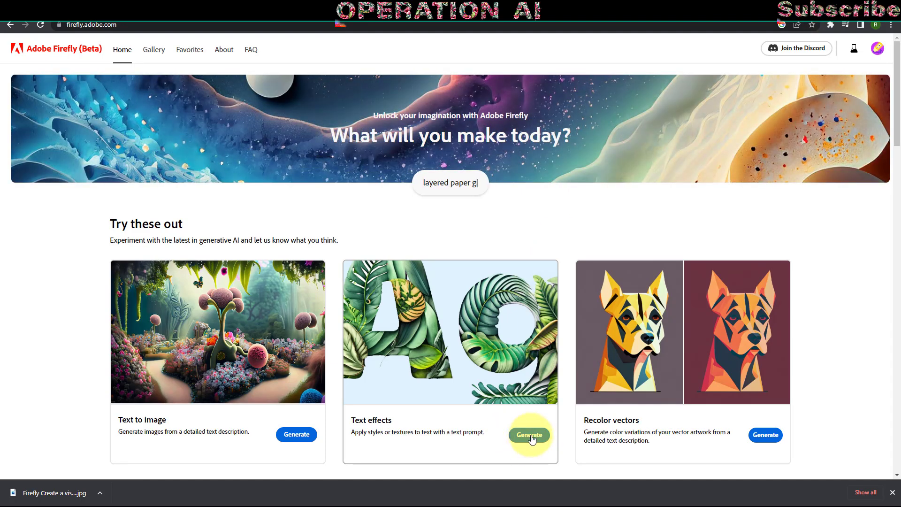
# Generate OPERATION AI as a text effect with the prompt 'PLANTS AND FRUITS'
pyautogui.click(531, 436)
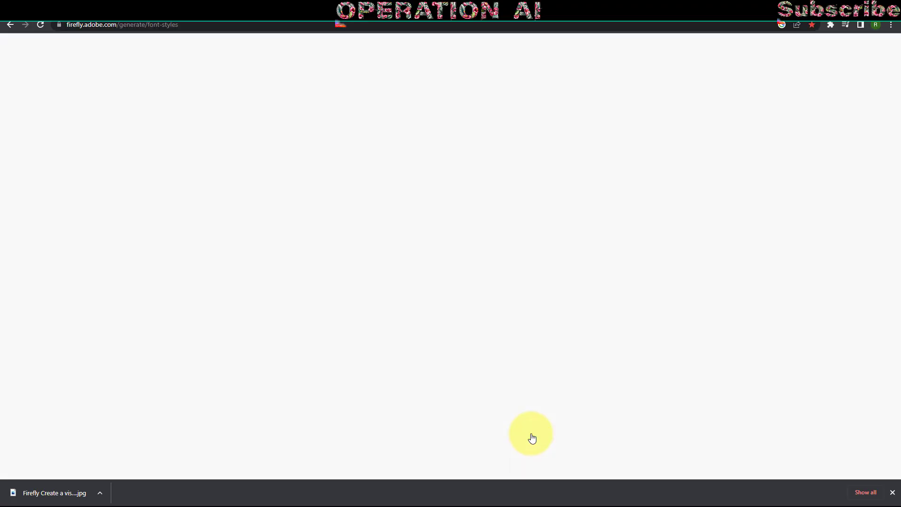
pyautogui.scroll(-3, 528, 423)
pyautogui.scroll(10, 521, 350)
pyautogui.scroll(-8, 900, 241)
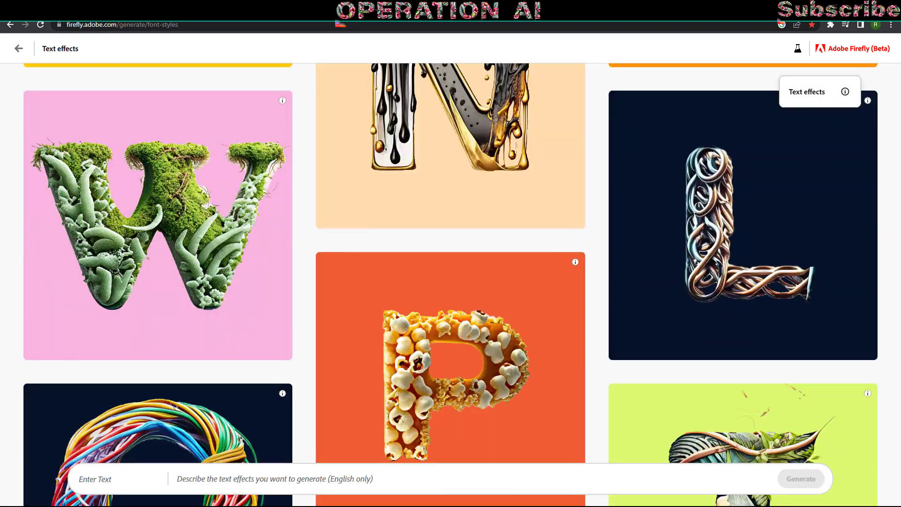
pyautogui.click(109, 477)
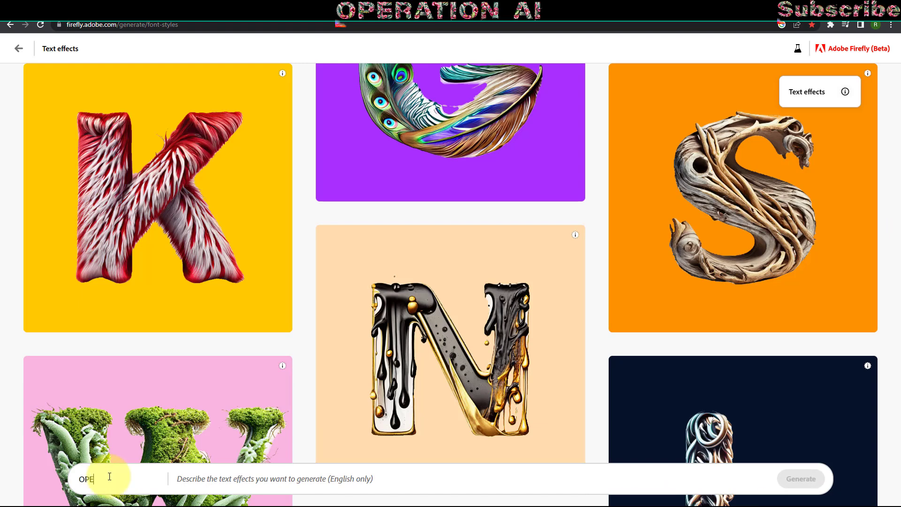
pyautogui.write('PLA')
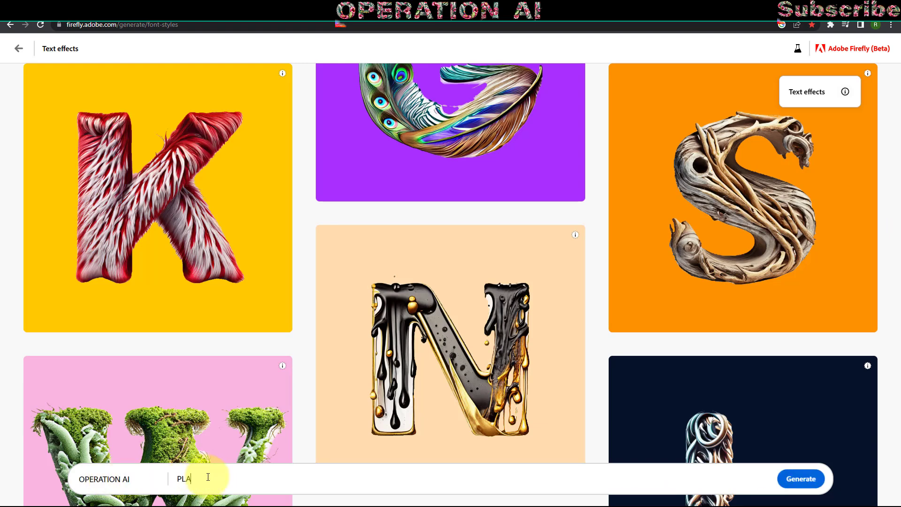
pyautogui.write('NTS AND FRUITS')
pyautogui.click(801, 479)
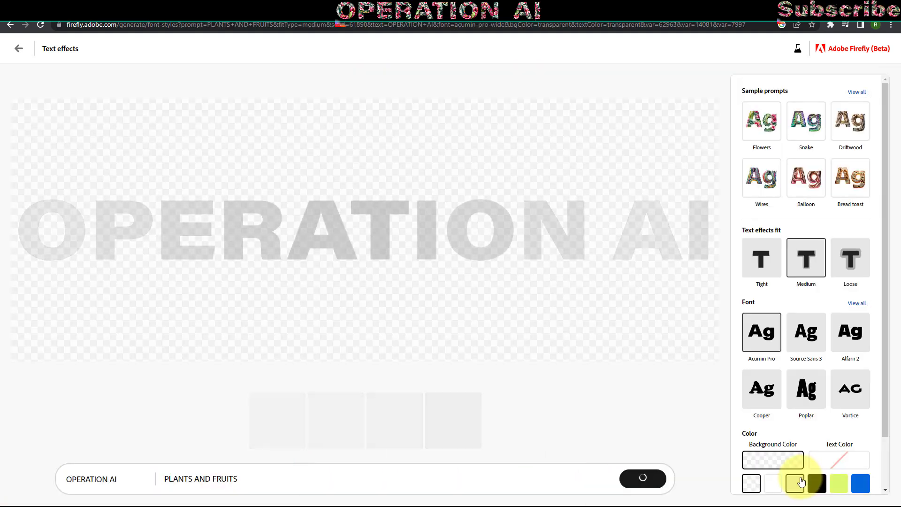
# Show all sample prompts by category and browse through them
pyautogui.click(857, 92)
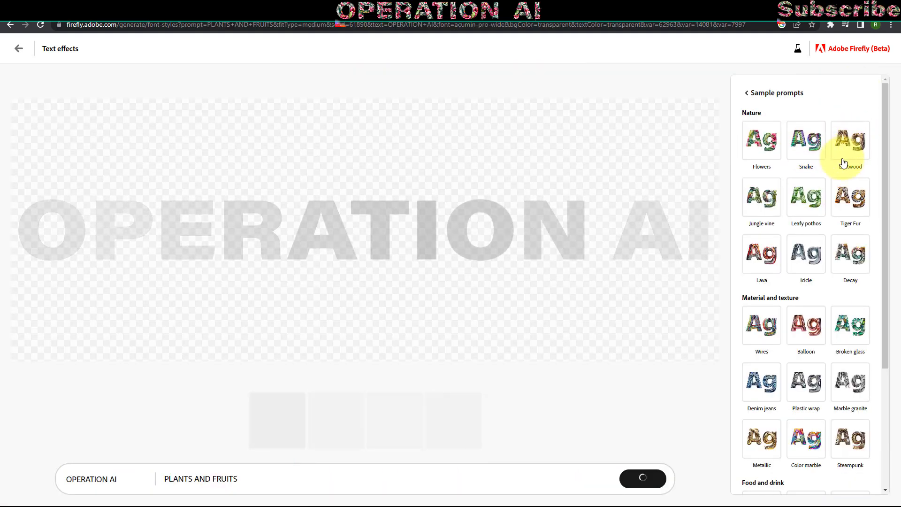
pyautogui.scroll(-3, 839, 175)
pyautogui.scroll(3, 839, 174)
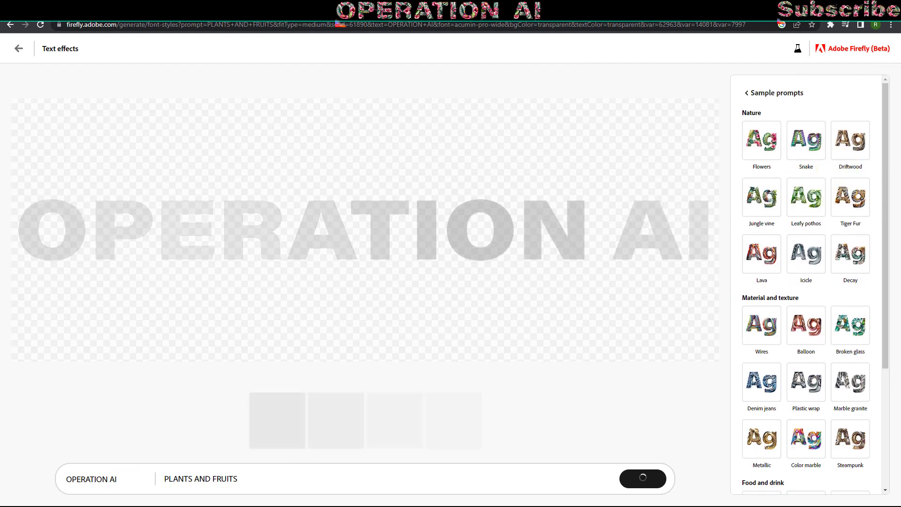
# Apply the Flowers sample prompt and view the second and fourth variations
pyautogui.scroll(2, 755, 189)
pyautogui.click(756, 123)
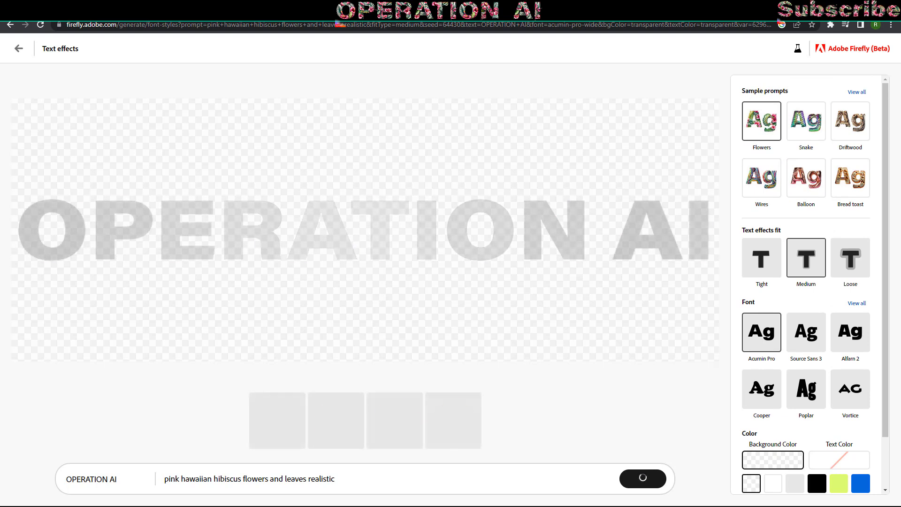
pyautogui.click(319, 413)
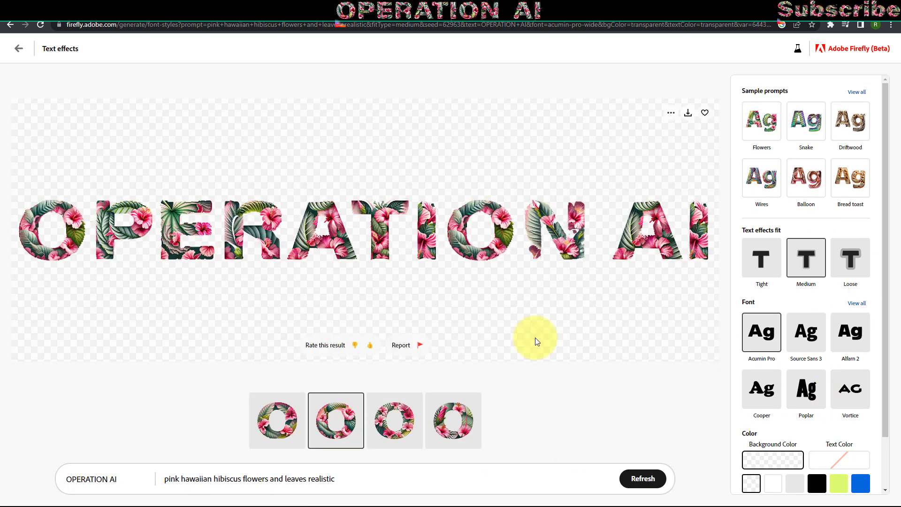
pyautogui.click(450, 431)
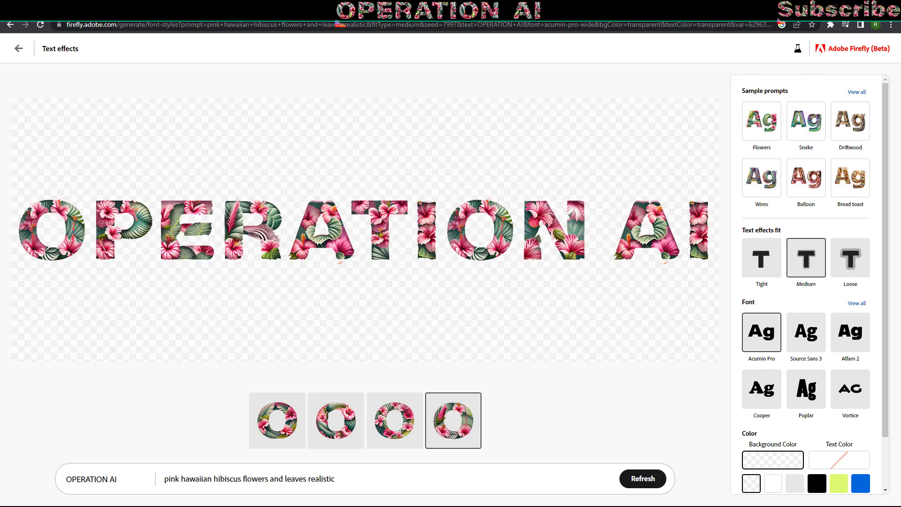
# Apply the Snake sample prompt to OPERATION AI with Loose fit and the Source Sans 3 font
pyautogui.click(807, 121)
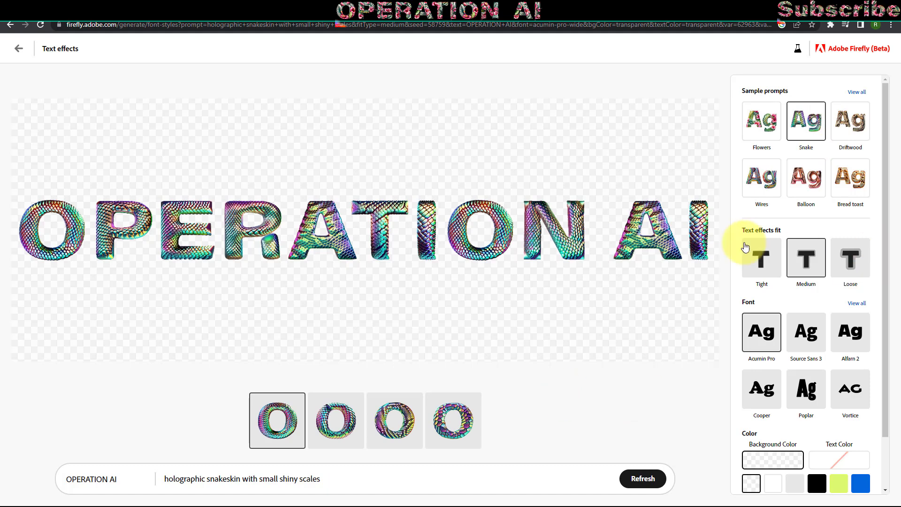
pyautogui.click(848, 260)
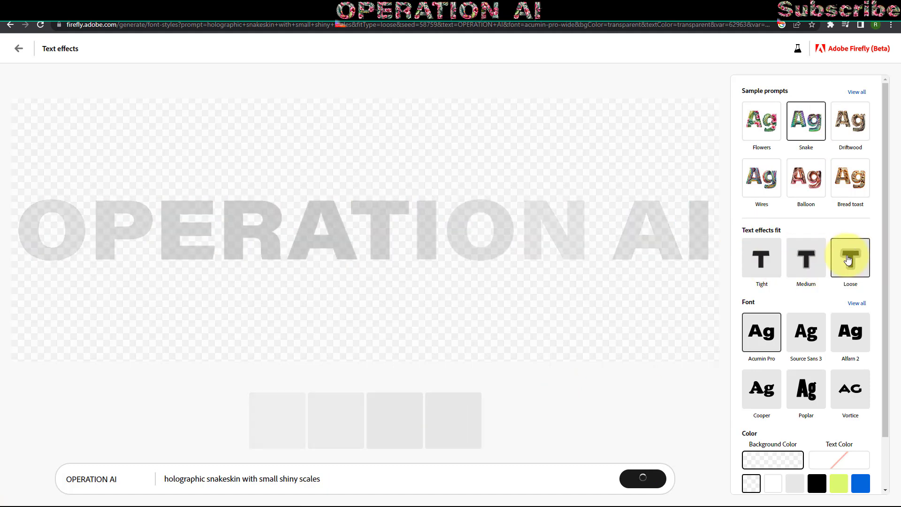
pyautogui.scroll(-1, 841, 274)
pyautogui.click(805, 272)
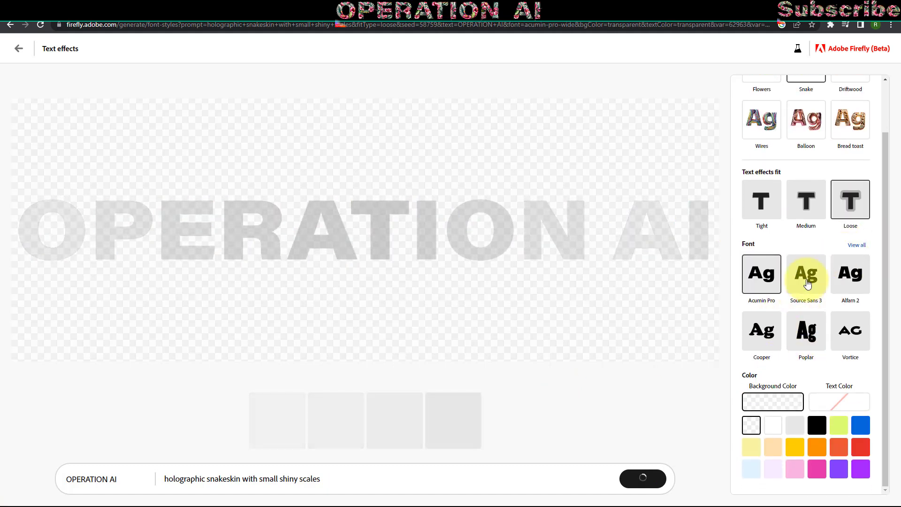
# Try several background colours, settle on red, and view the fourth snakeskin variation
pyautogui.click(795, 447)
pyautogui.click(839, 425)
pyautogui.click(756, 428)
pyautogui.click(773, 425)
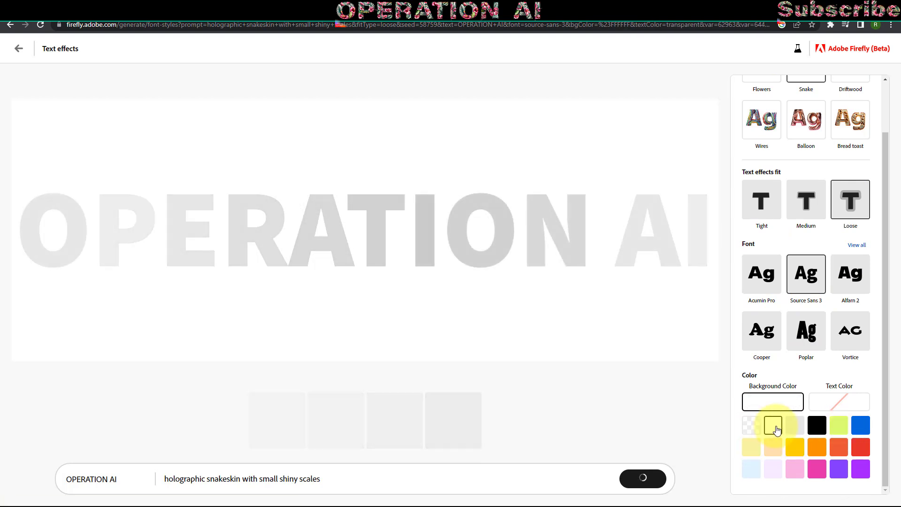
pyautogui.click(839, 469)
pyautogui.click(861, 447)
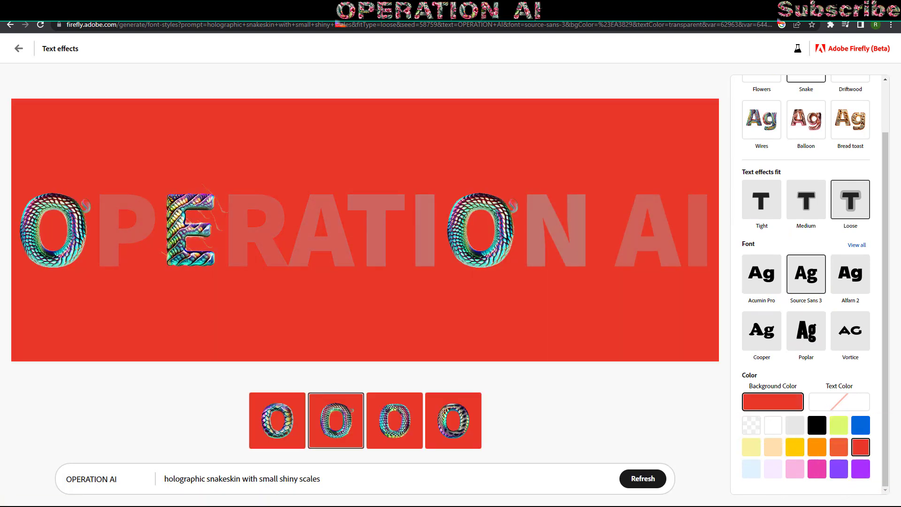
pyautogui.click(453, 420)
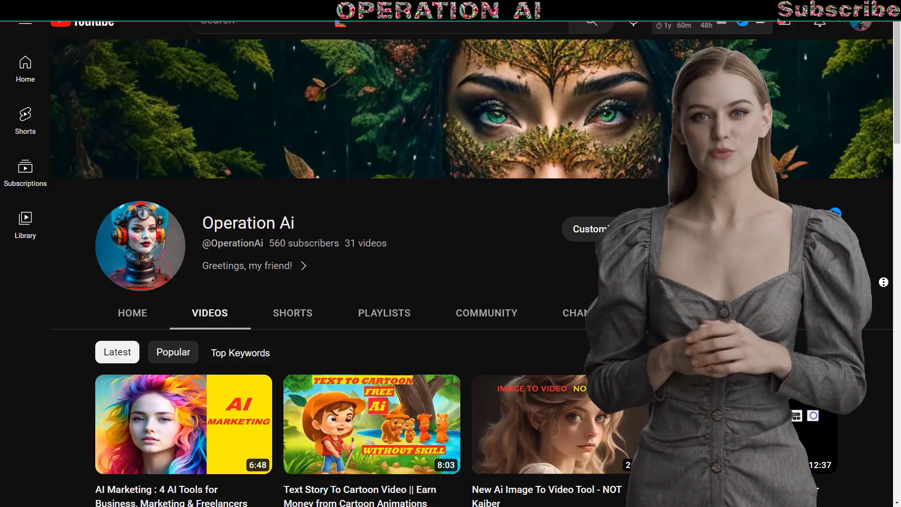
pyautogui.scroll(-4, 469, 272)
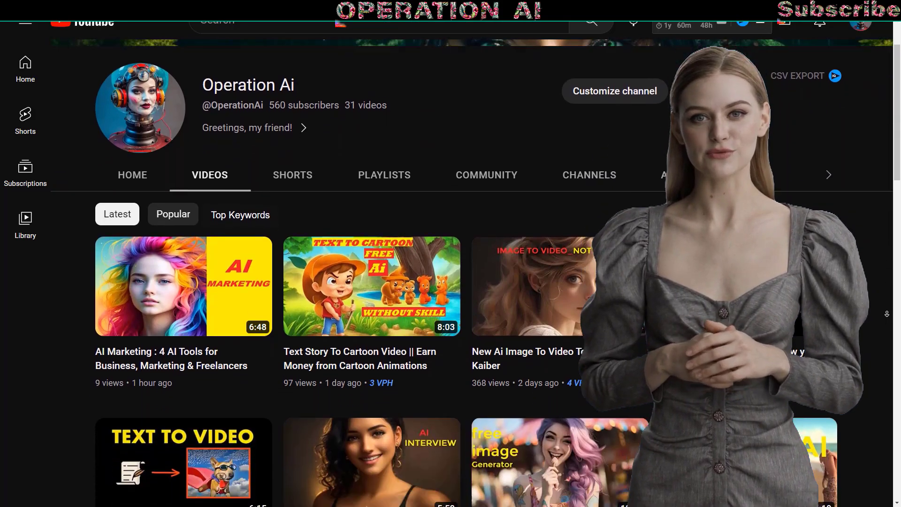
pyautogui.scroll(-3, 470, 272)
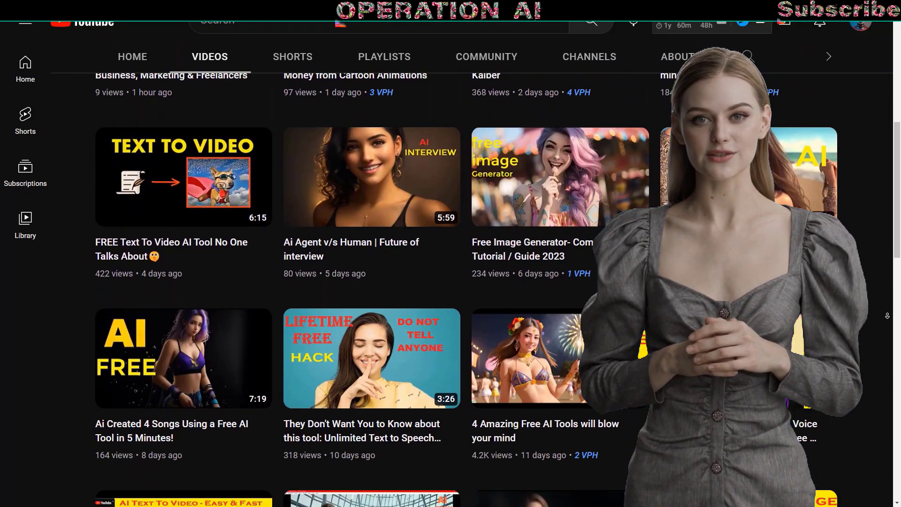
pyautogui.scroll(-3, 469, 273)
pyautogui.scroll(-3, 470, 272)
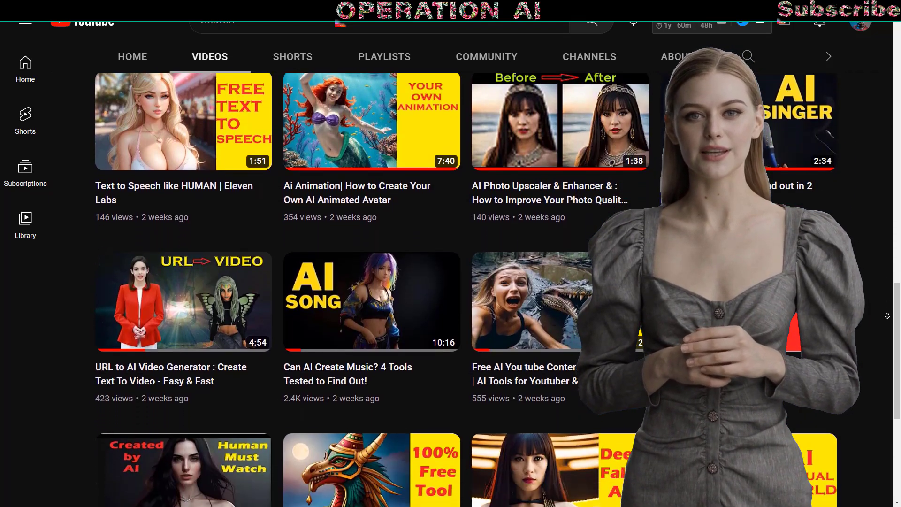
pyautogui.scroll(-2, 470, 272)
pyautogui.scroll(-2, 469, 272)
pyautogui.scroll(5, 469, 273)
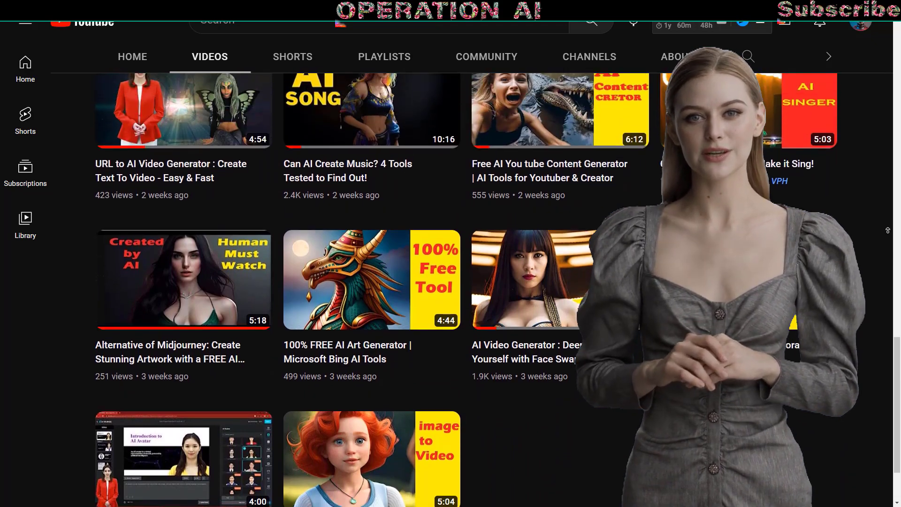
pyautogui.scroll(4, 469, 272)
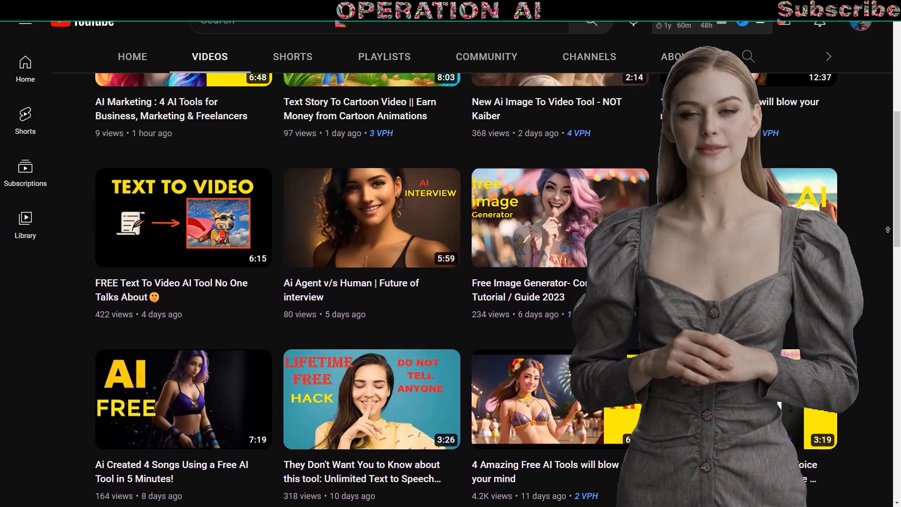
pyautogui.scroll(5, 469, 272)
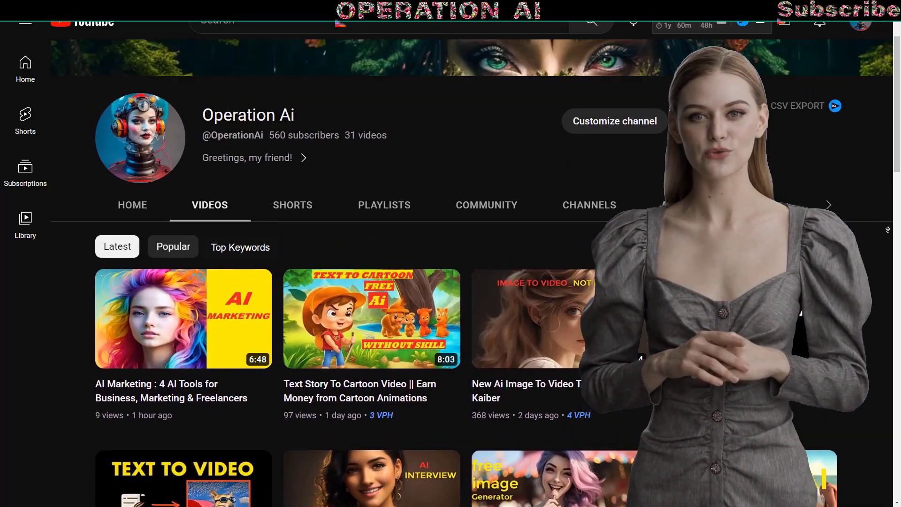